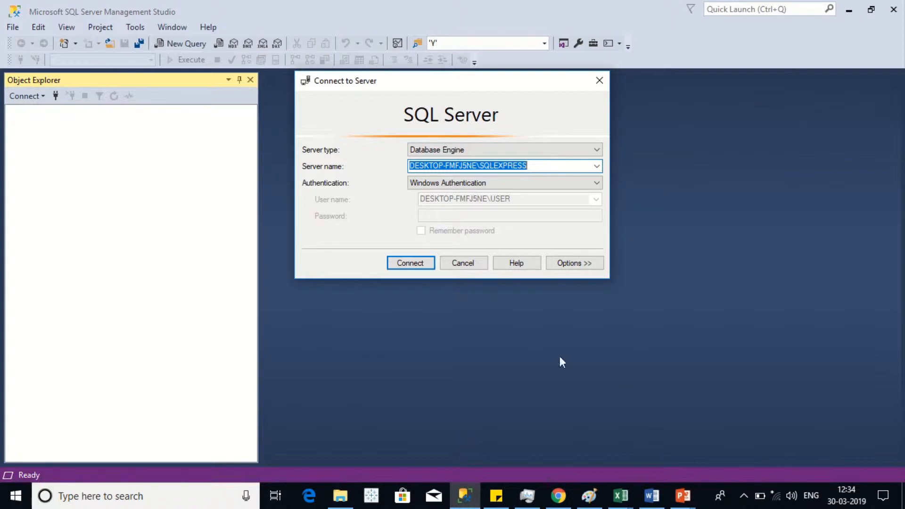
{"action": "left_click", "coordinate": [479, 149]}
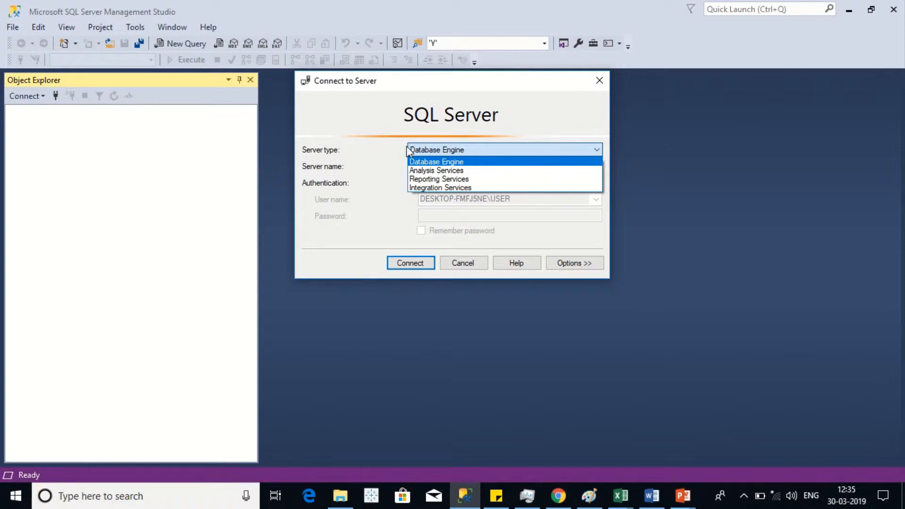
{"action": "left_click", "coordinate": [333, 150]}
{"action": "left_click", "coordinate": [443, 167]}
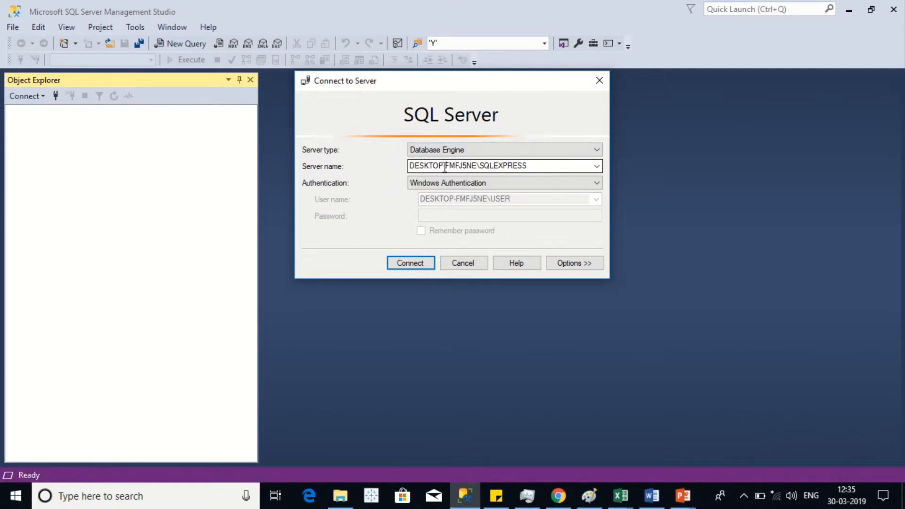
{"action": "double_click", "coordinate": [446, 167]}
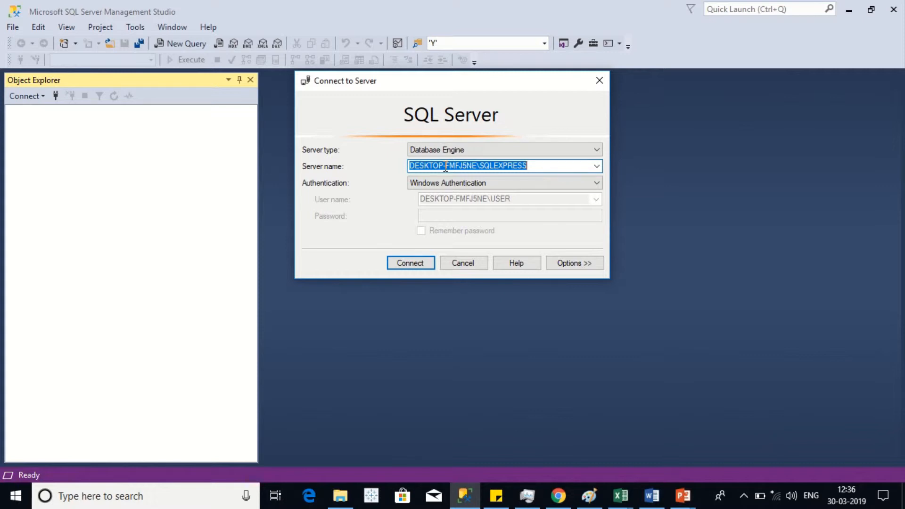
{"action": "left_click", "coordinate": [438, 166]}
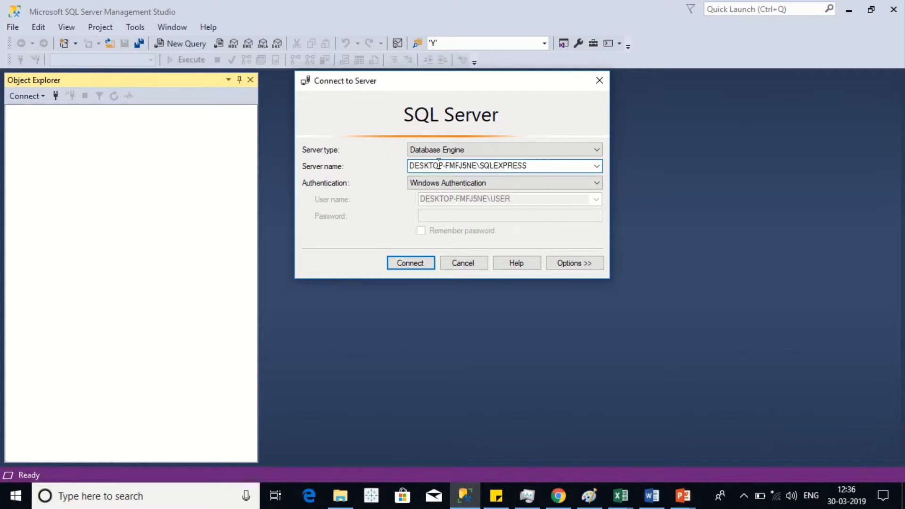
{"action": "left_click_drag", "start_coordinate": [544, 167], "coordinate": [332, 162]}
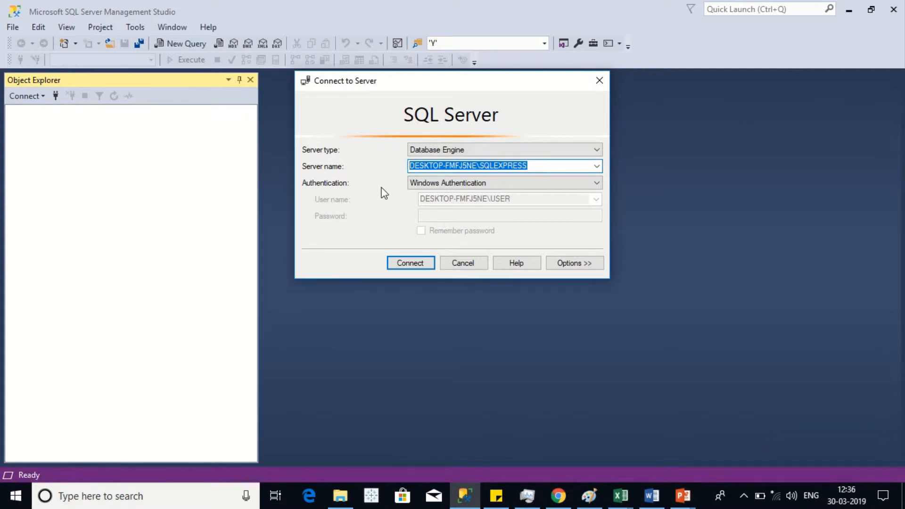
Step: Connect to the SQLEXPRESS server with Windows Authentication after briefly trying SQL Server Authentication
{"action": "left_click", "coordinate": [449, 185]}
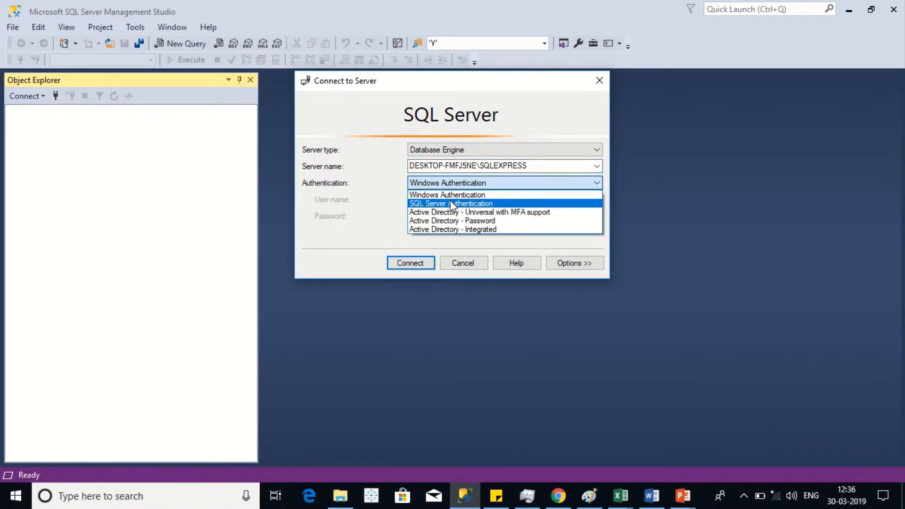
{"action": "left_click", "coordinate": [439, 197]}
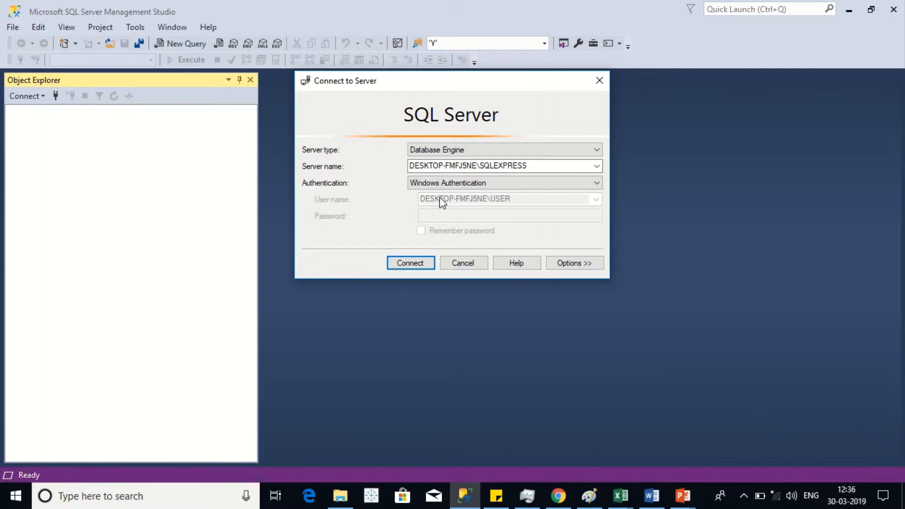
{"action": "left_click", "coordinate": [473, 183]}
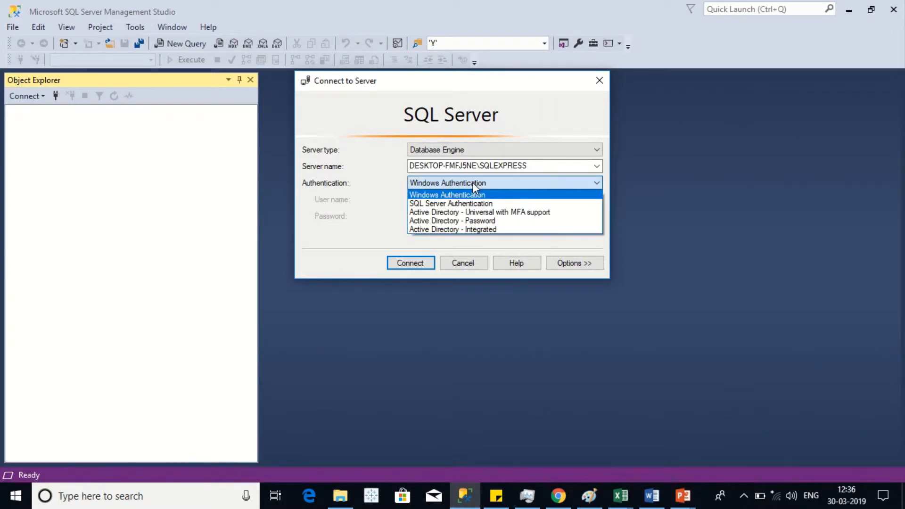
{"action": "left_click", "coordinate": [457, 203]}
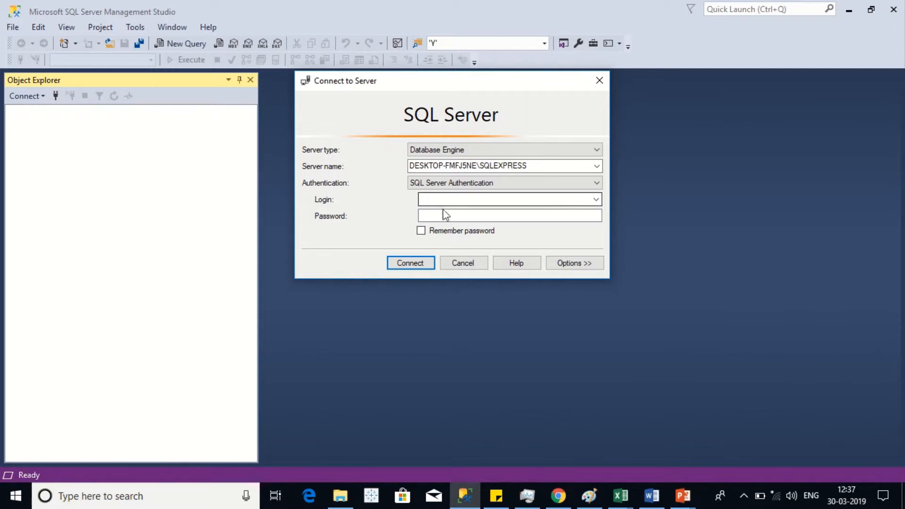
{"action": "left_click", "coordinate": [421, 232]}
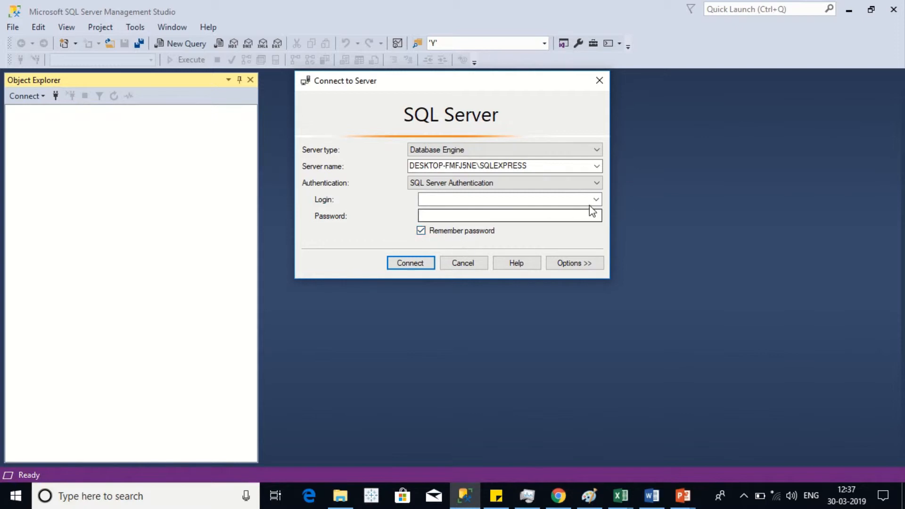
{"action": "left_click", "coordinate": [518, 182]}
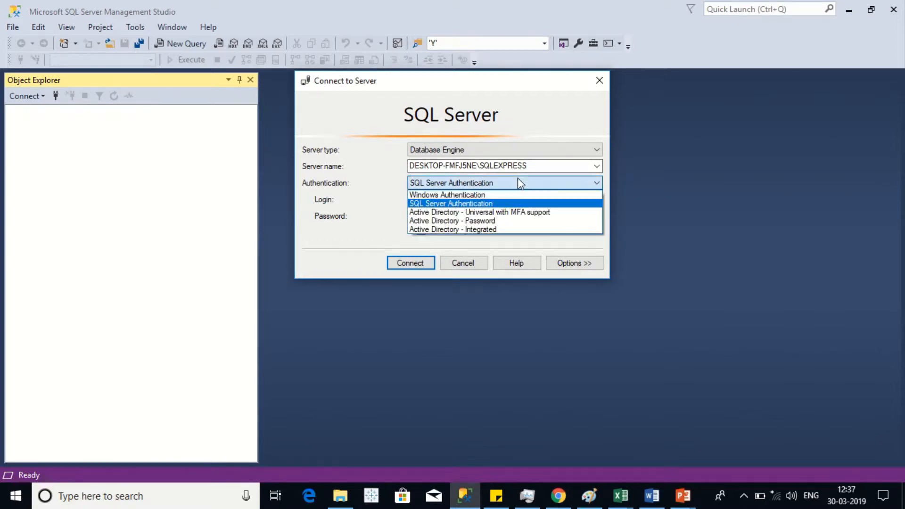
{"action": "left_click", "coordinate": [489, 195]}
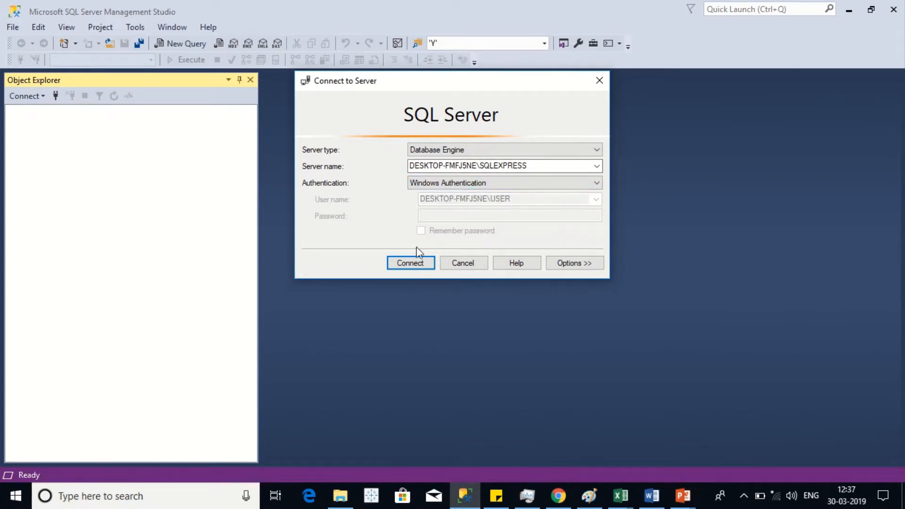
{"action": "left_click", "coordinate": [415, 264]}
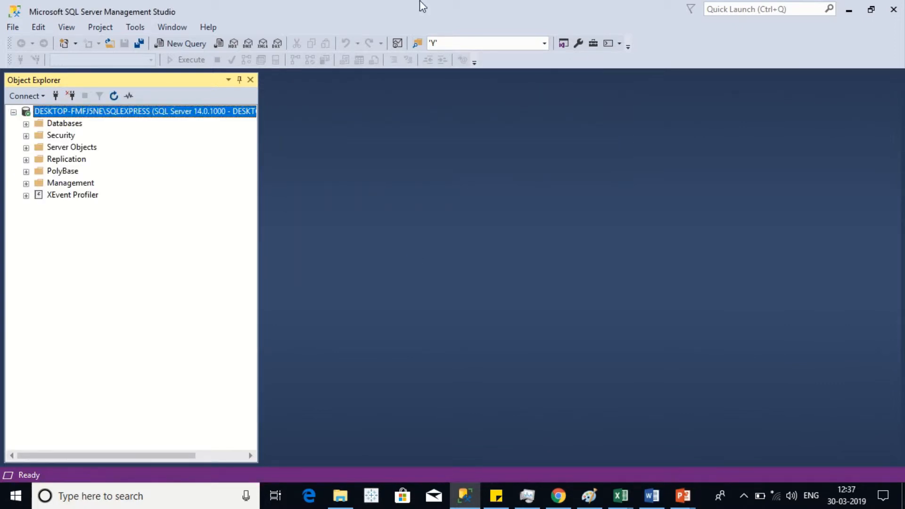
Step: Expand the server's Databases folder in Object Explorer to show the existing Student Records database
{"action": "mouse_move", "coordinate": [420, 4]}
{"action": "left_click", "coordinate": [404, 28]}
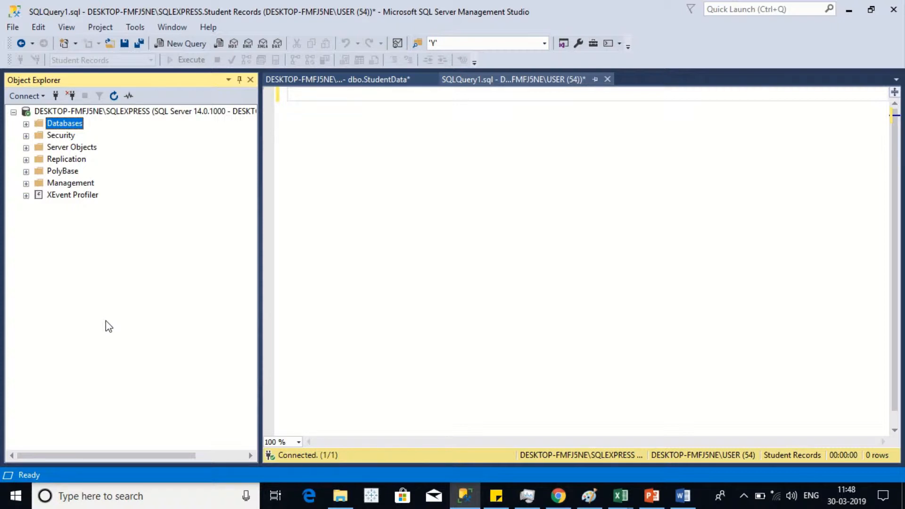
{"action": "left_click", "coordinate": [26, 124]}
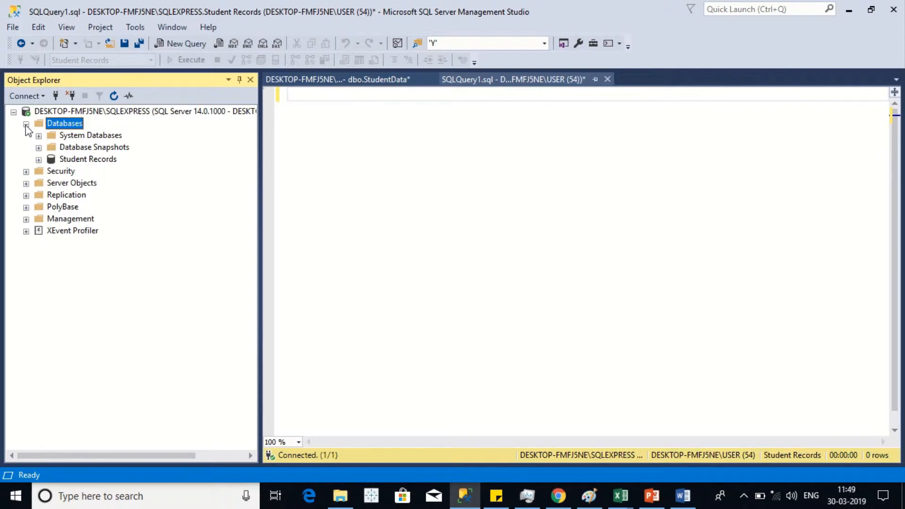
{"action": "right_click", "coordinate": [69, 126]}
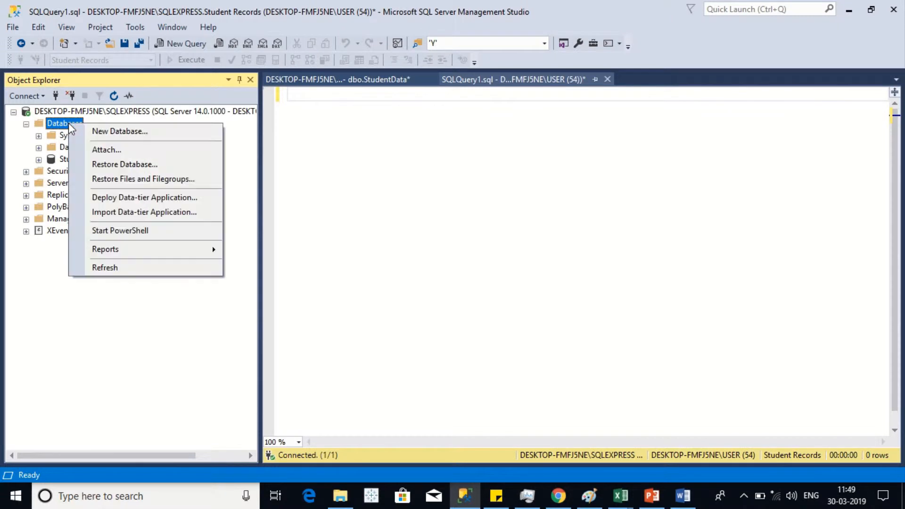
Step: Try to create a new database named 'Student Records', which fails with duplicate-name error 1801
{"action": "left_click", "coordinate": [113, 133]}
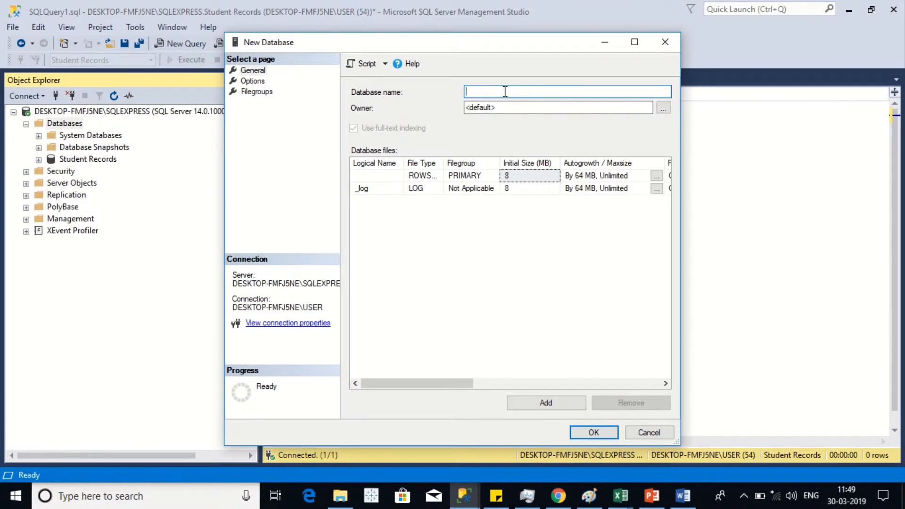
{"action": "type", "text": "Student "}
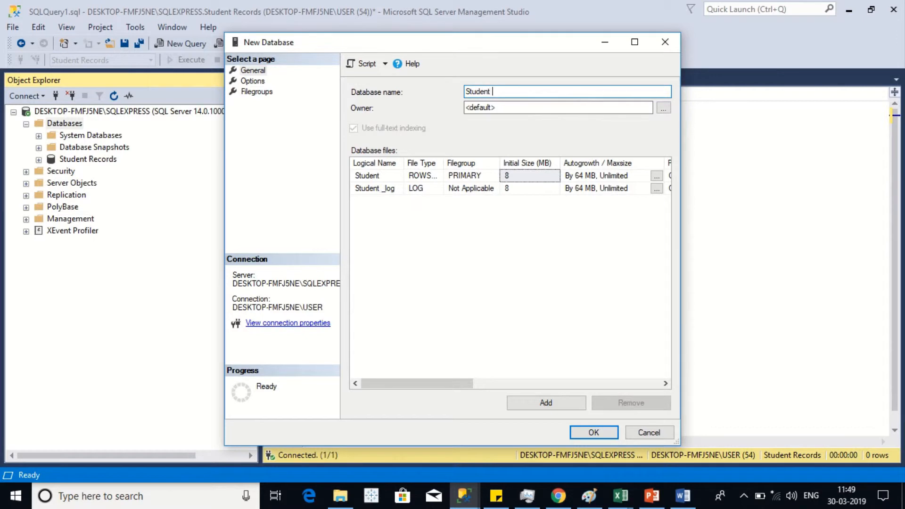
{"action": "type", "text": "Records"}
{"action": "left_click", "coordinate": [593, 432]}
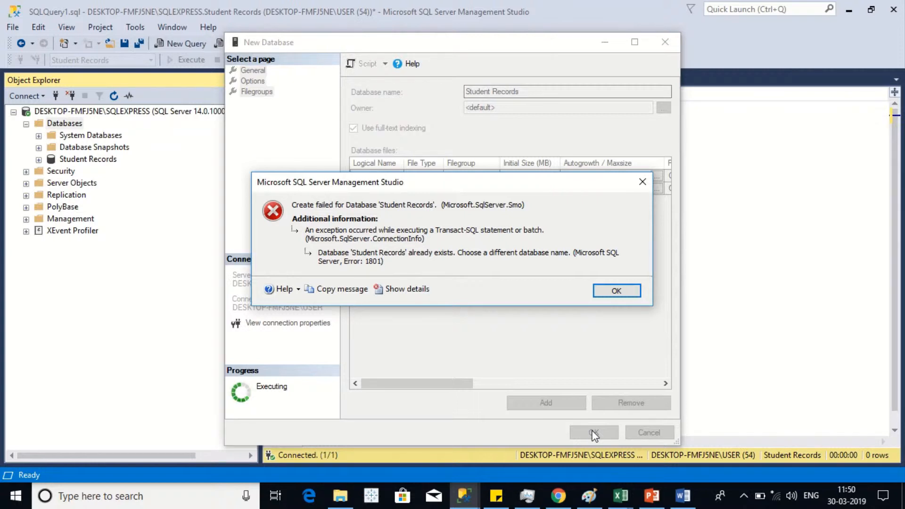
Step: Dismiss the error, rename the database to 'Student Record1', and widen the Logical Name column
{"action": "left_click", "coordinate": [617, 291]}
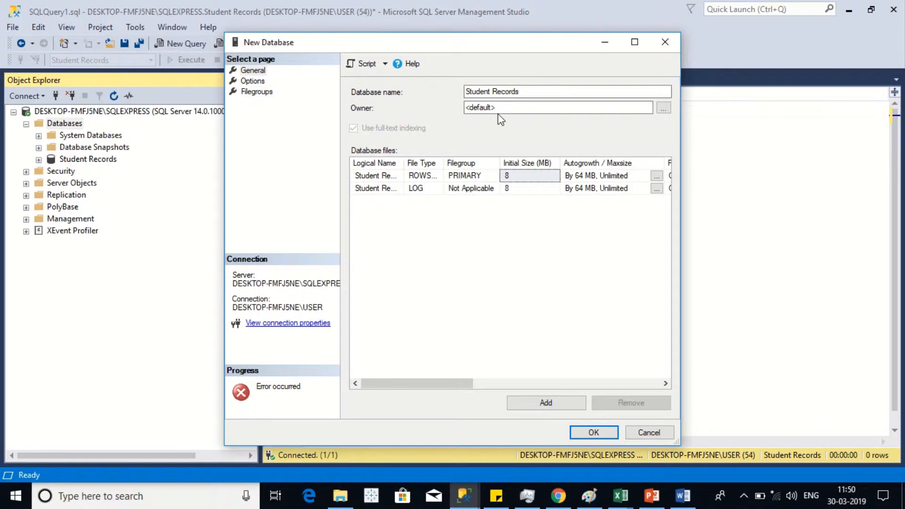
{"action": "left_click", "coordinate": [530, 93]}
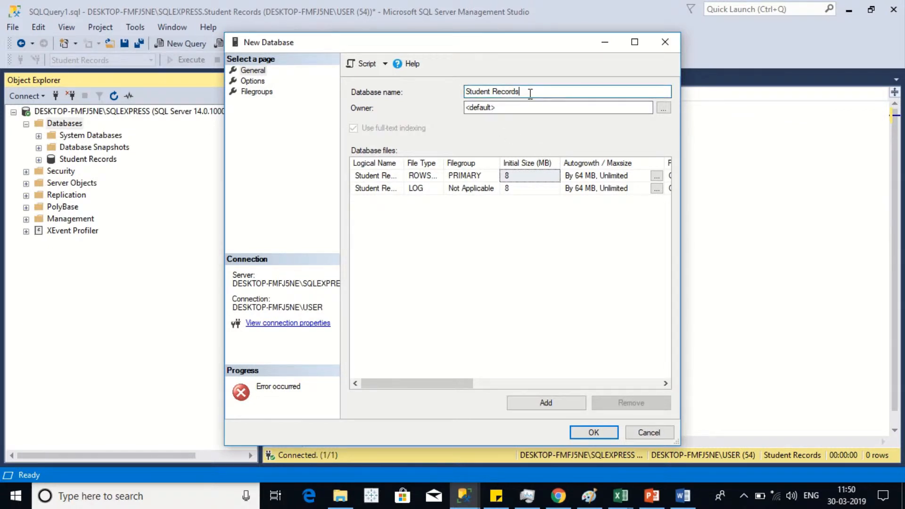
{"action": "key", "text": "BackSpace"}
{"action": "type", "text": "1"}
{"action": "left_click_drag", "start_coordinate": [403, 168], "coordinate": [436, 168]}
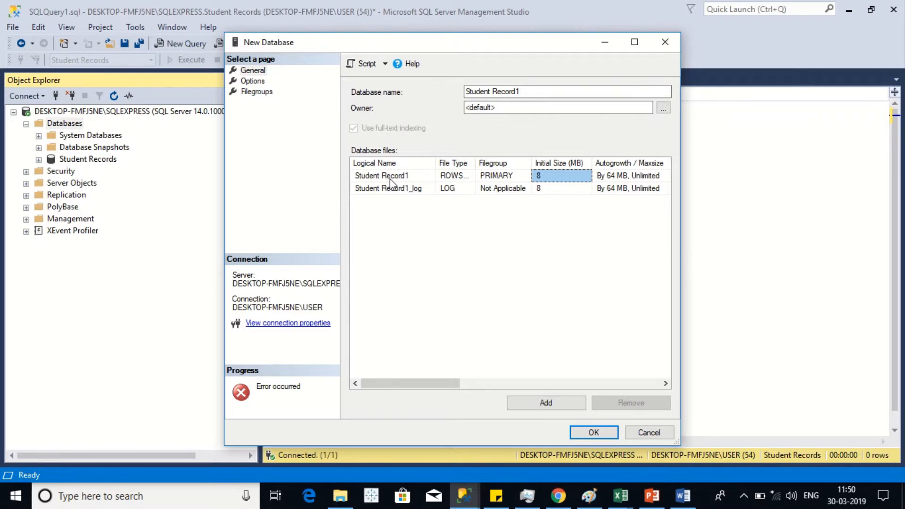
{"action": "left_click_drag", "start_coordinate": [475, 162], "coordinate": [494, 165]}
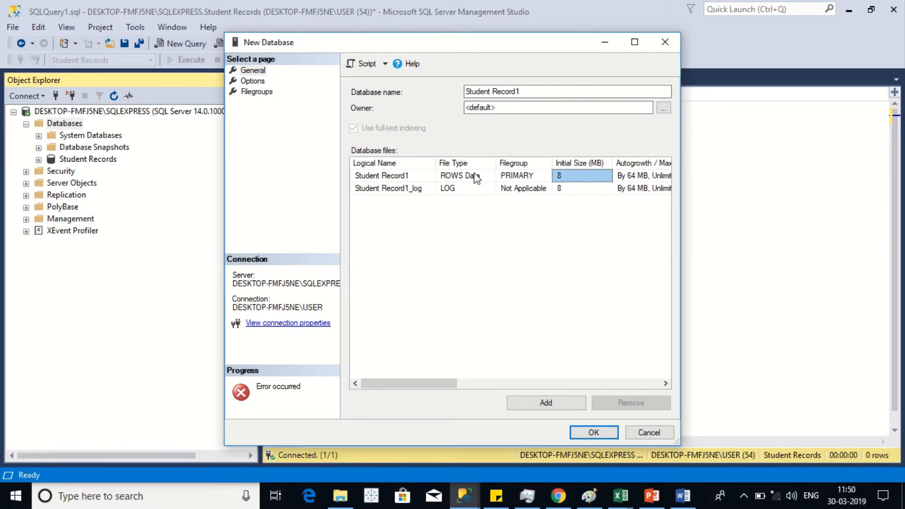
{"action": "left_click", "coordinate": [476, 179]}
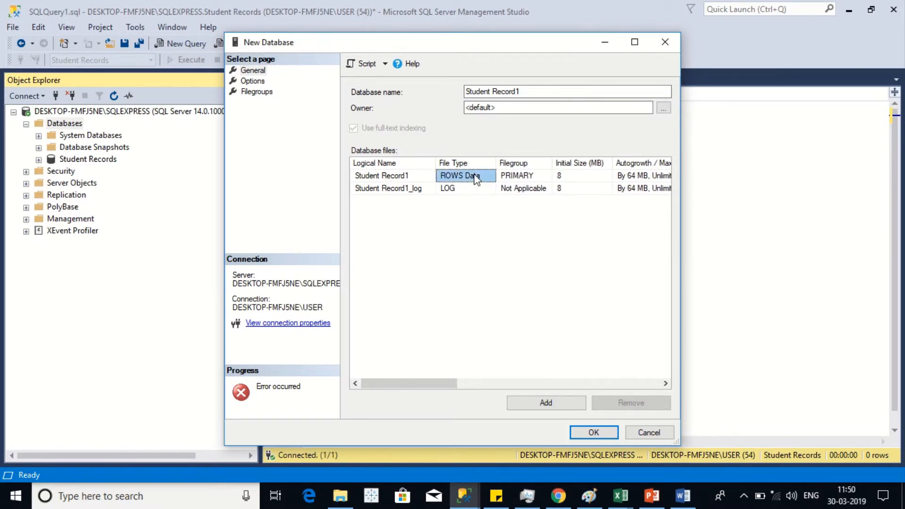
{"action": "left_click", "coordinate": [404, 189]}
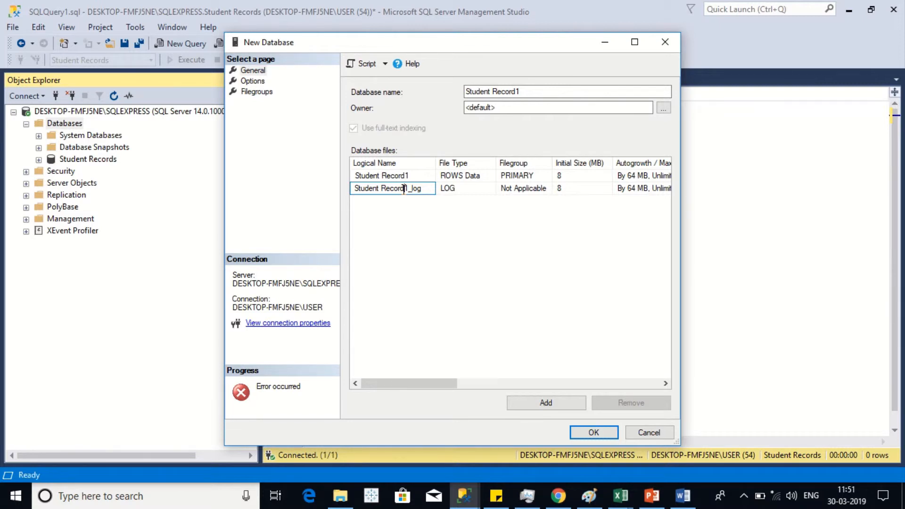
{"action": "left_click", "coordinate": [465, 188]}
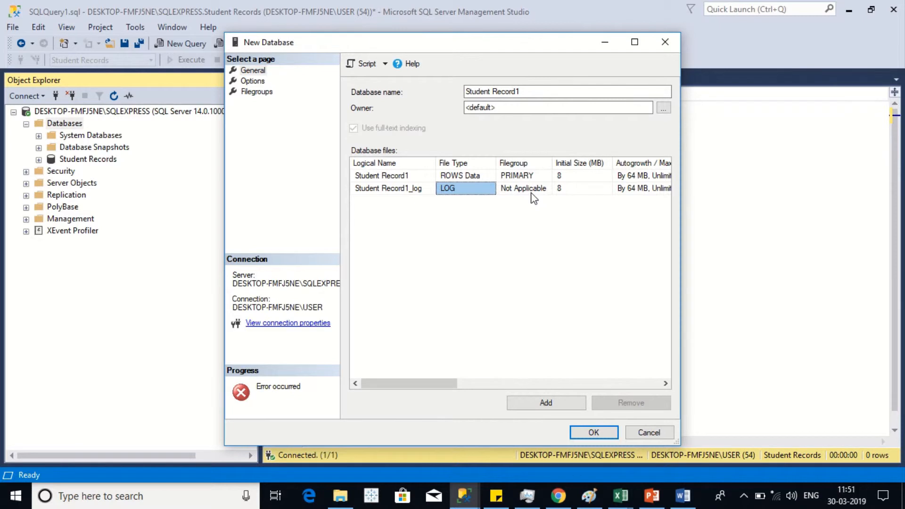
{"action": "left_click_drag", "start_coordinate": [432, 390], "coordinate": [470, 391]}
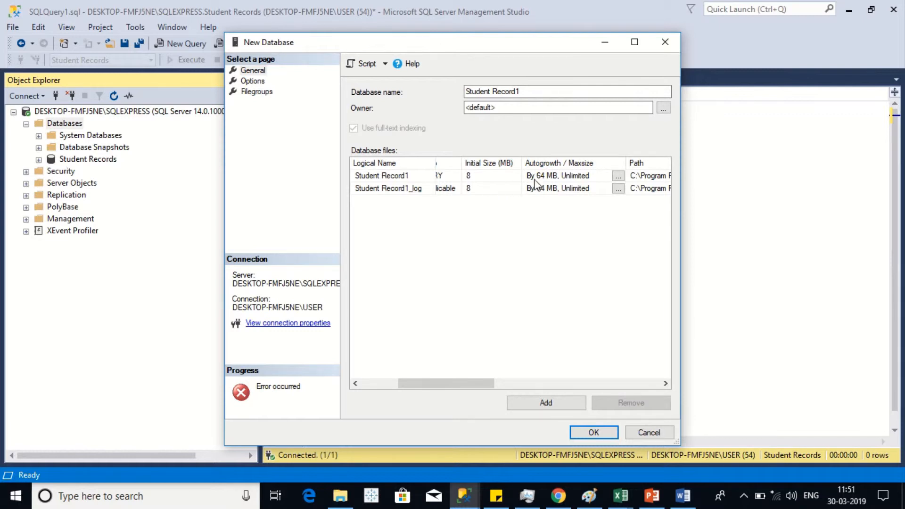
{"action": "left_click", "coordinate": [548, 178]}
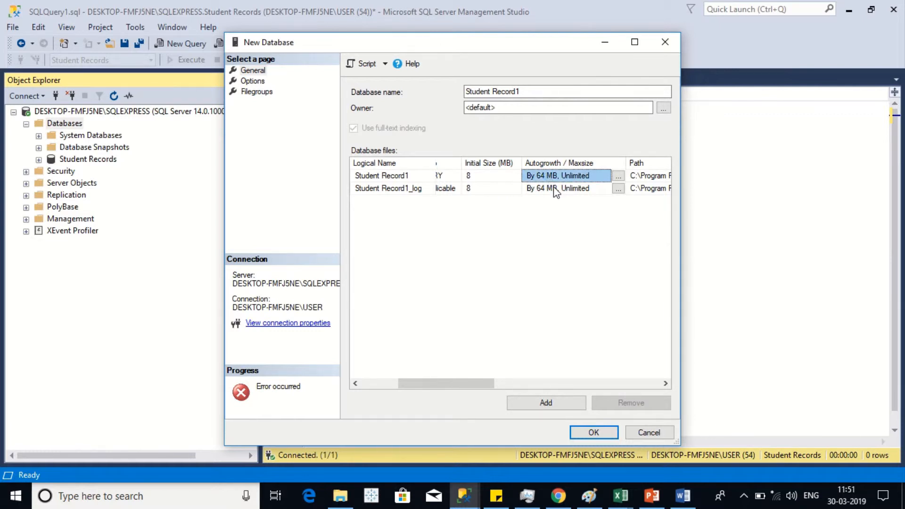
{"action": "left_click", "coordinate": [555, 190]}
{"action": "left_click", "coordinate": [561, 175]}
{"action": "left_click", "coordinate": [560, 189]}
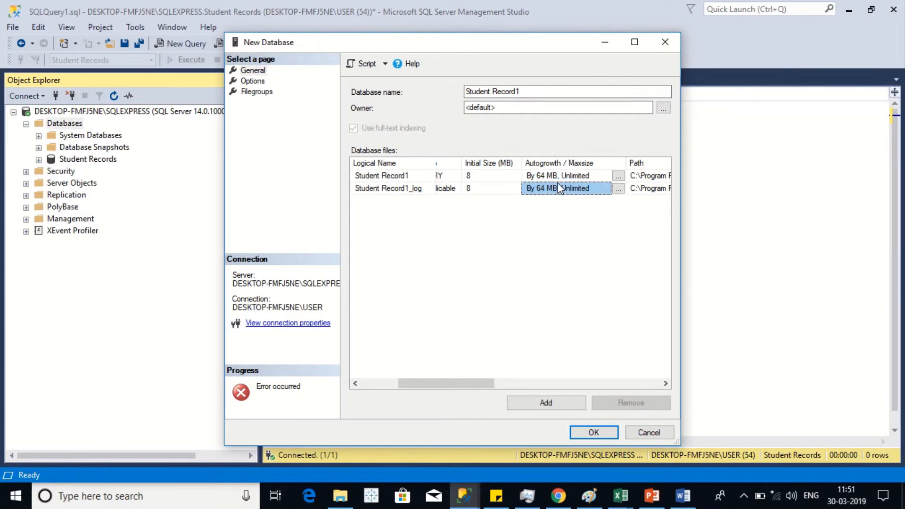
{"action": "left_click", "coordinate": [554, 175]}
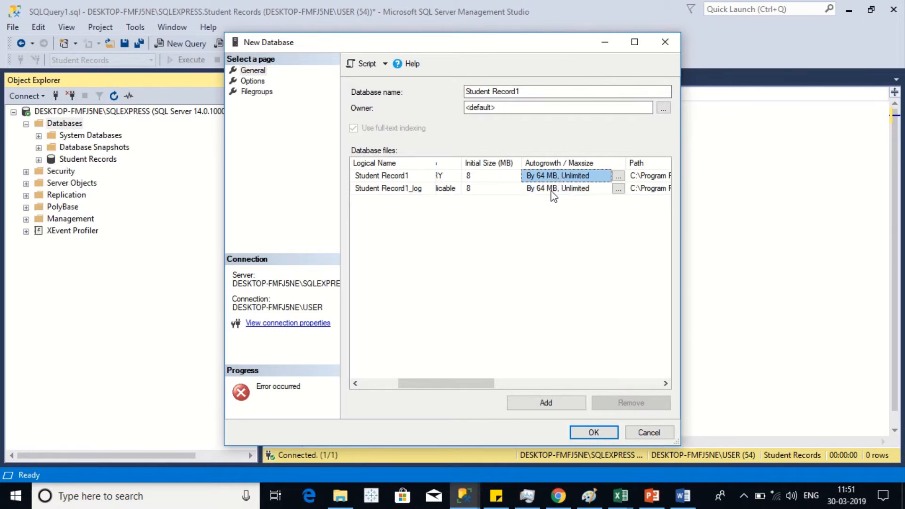
{"action": "left_click", "coordinate": [551, 193]}
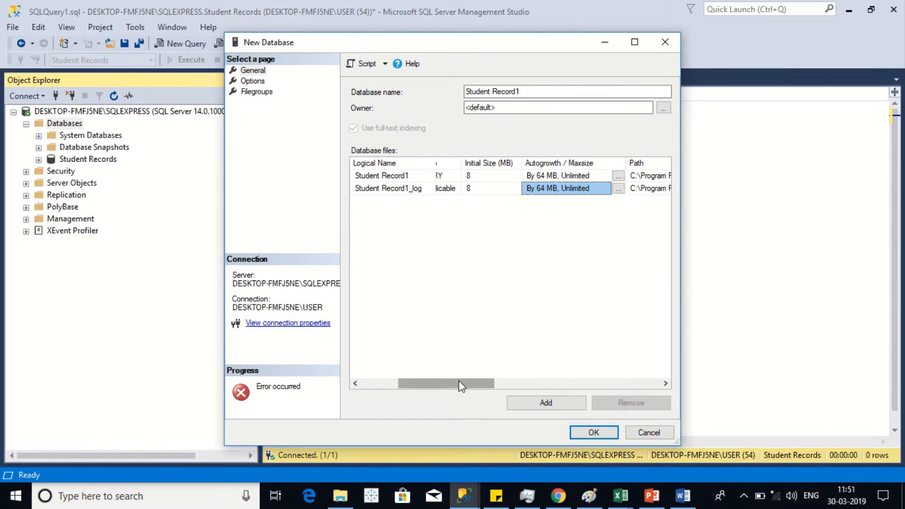
{"action": "mouse_move", "coordinate": [459, 381]}
{"action": "left_mouse_down"}
{"action": "mouse_move", "coordinate": [430, 381]}
{"action": "mouse_move", "coordinate": [465, 383]}
{"action": "left_mouse_up"}
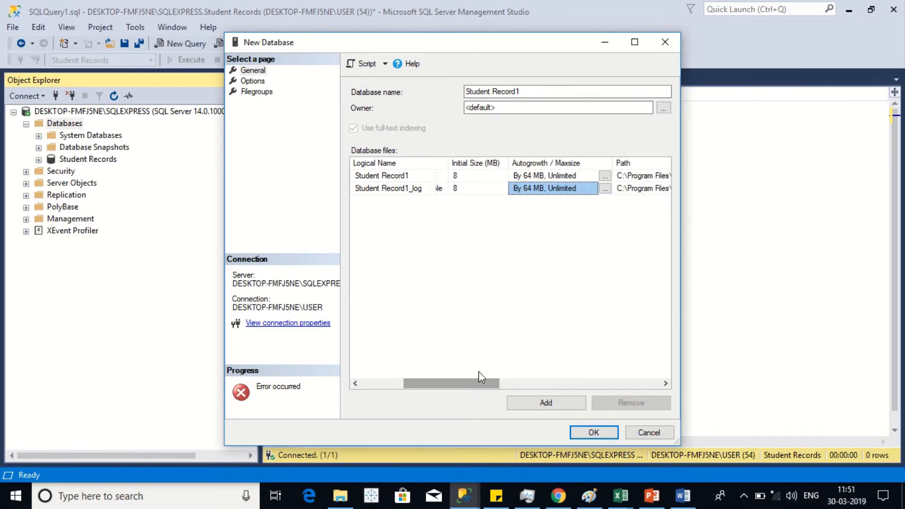
{"action": "left_click", "coordinate": [548, 175]}
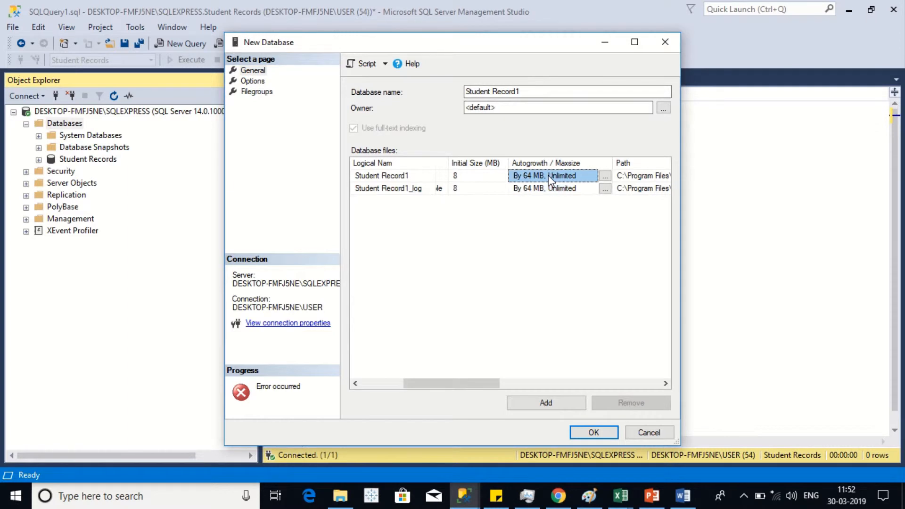
{"action": "left_click", "coordinate": [549, 188]}
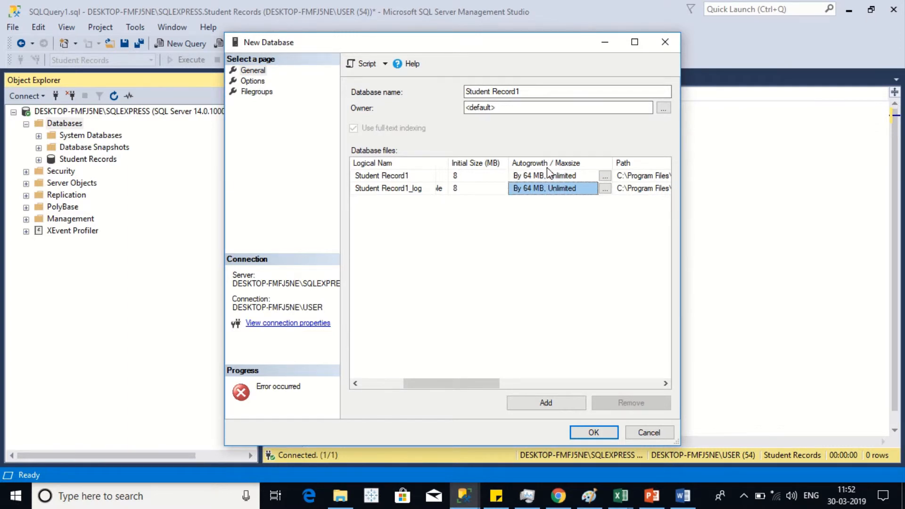
{"action": "left_click", "coordinate": [547, 175]}
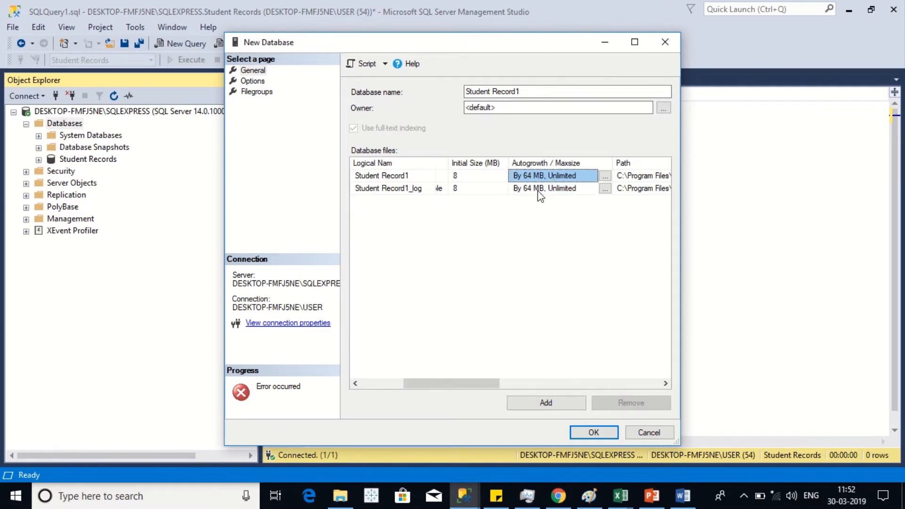
{"action": "left_click", "coordinate": [538, 189]}
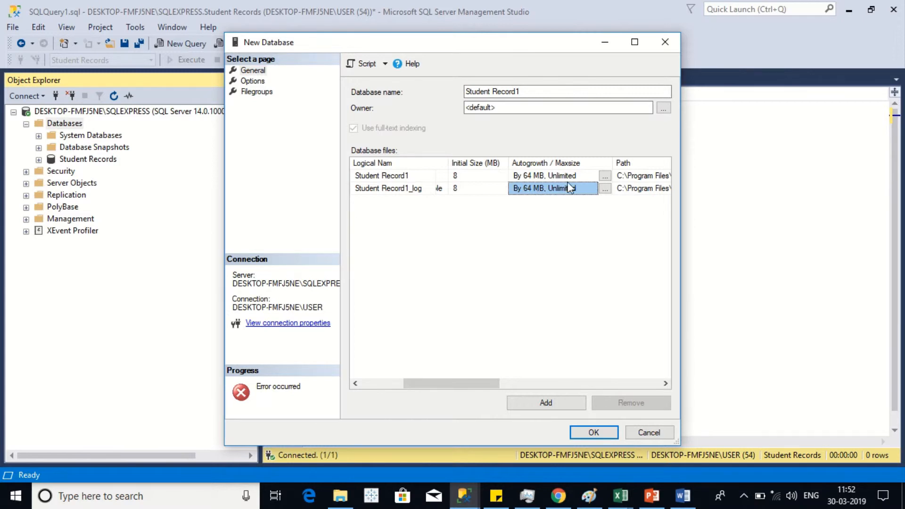
{"action": "left_click_drag", "start_coordinate": [466, 377], "coordinate": [524, 392]}
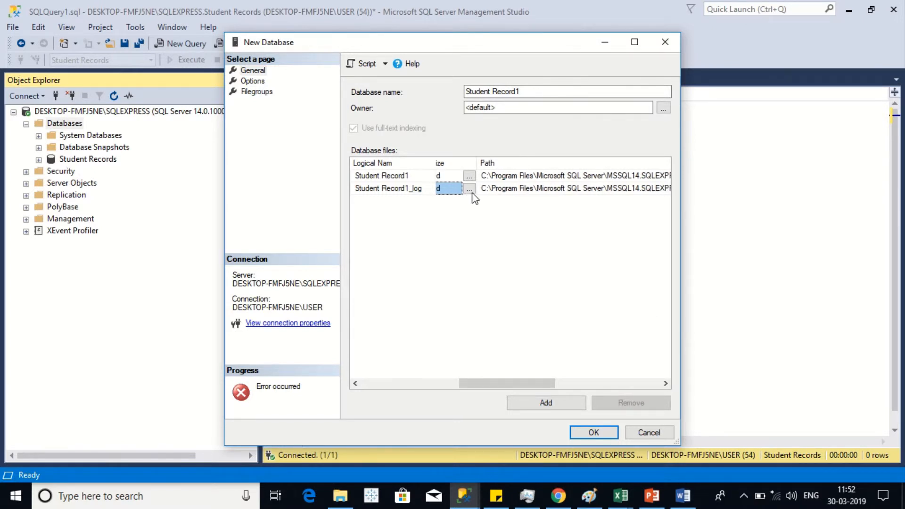
{"action": "left_click", "coordinate": [531, 175]}
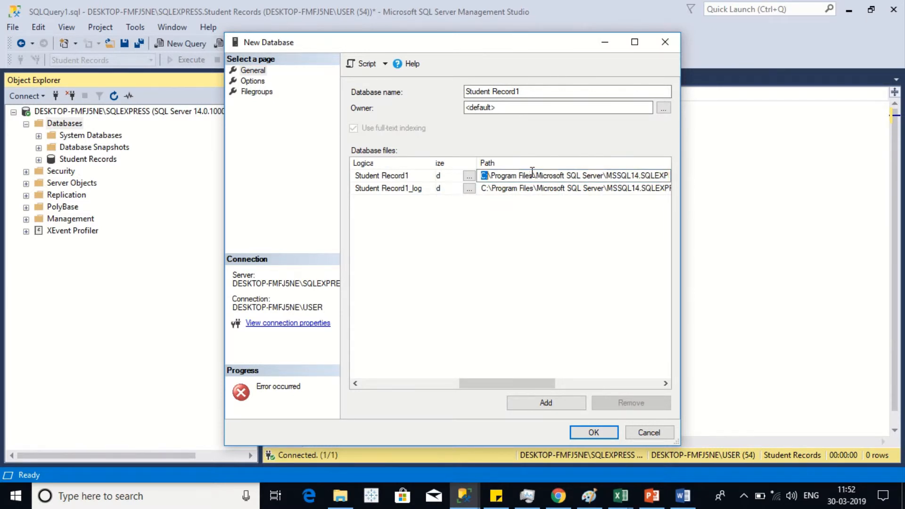
{"action": "key", "text": "shift+End"}
{"action": "left_click", "coordinate": [532, 173]}
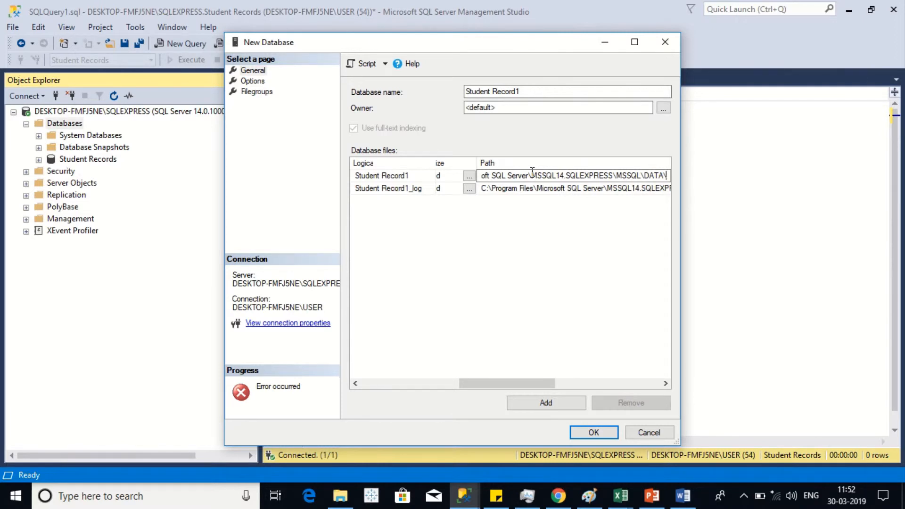
{"action": "key", "text": "Tab"}
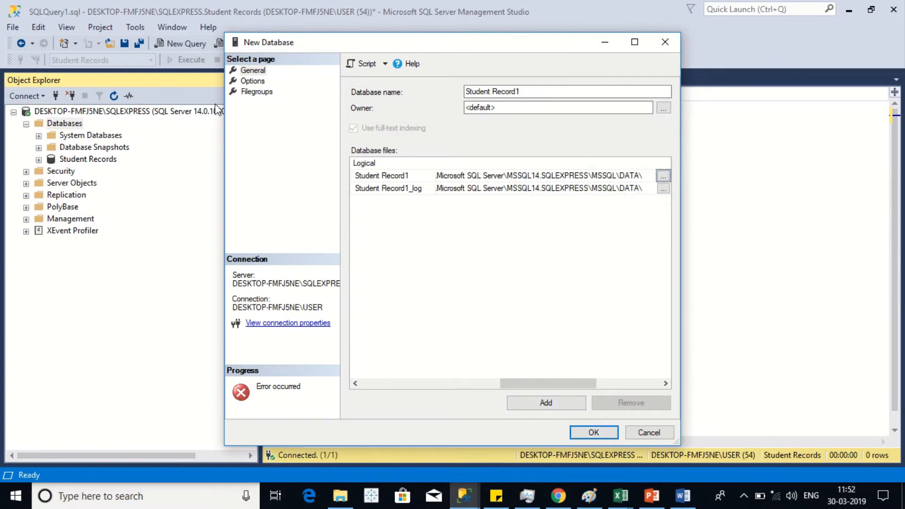
{"action": "left_click", "coordinate": [257, 73]}
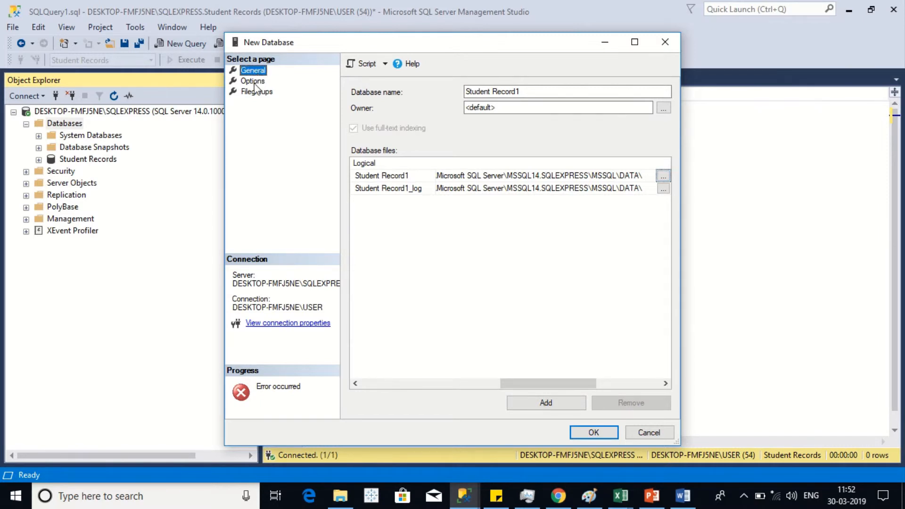
Step: On the Options page, set the compatibility level to SQL Server 2008 (100)
{"action": "left_click", "coordinate": [253, 82]}
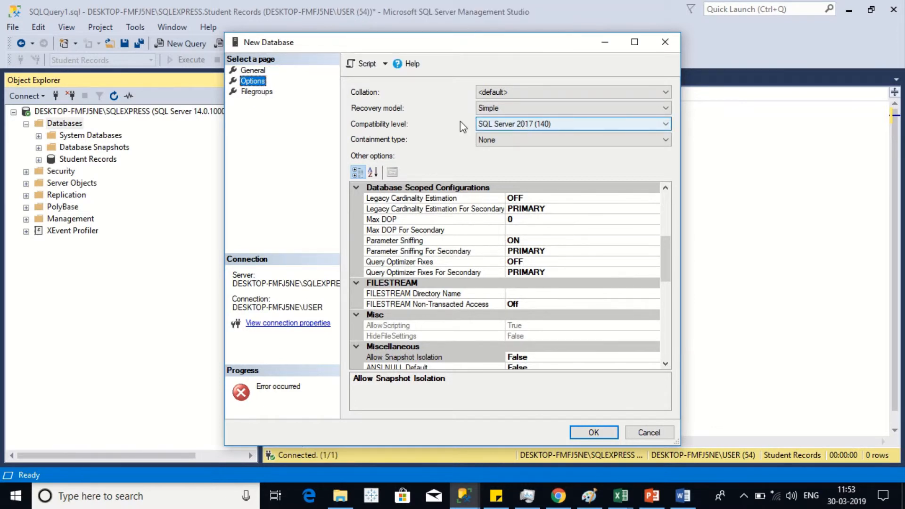
{"action": "left_click", "coordinate": [533, 128]}
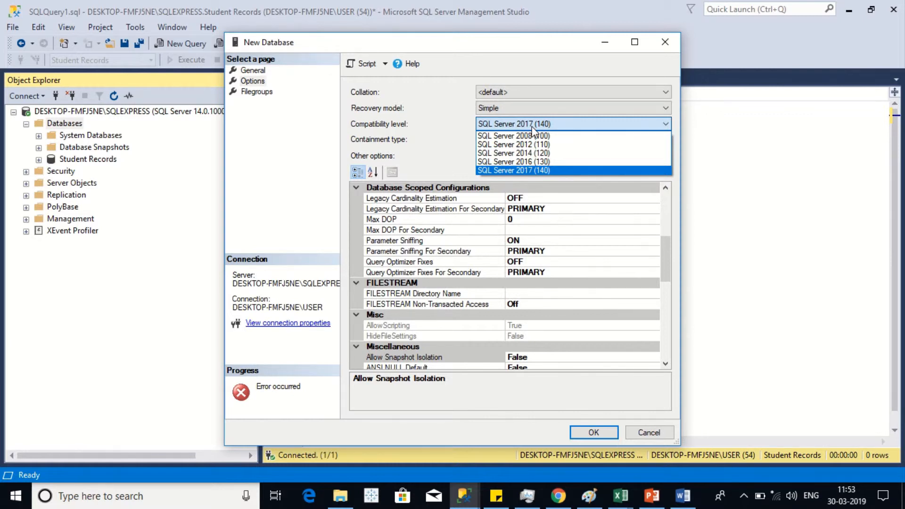
{"action": "left_click", "coordinate": [527, 135]}
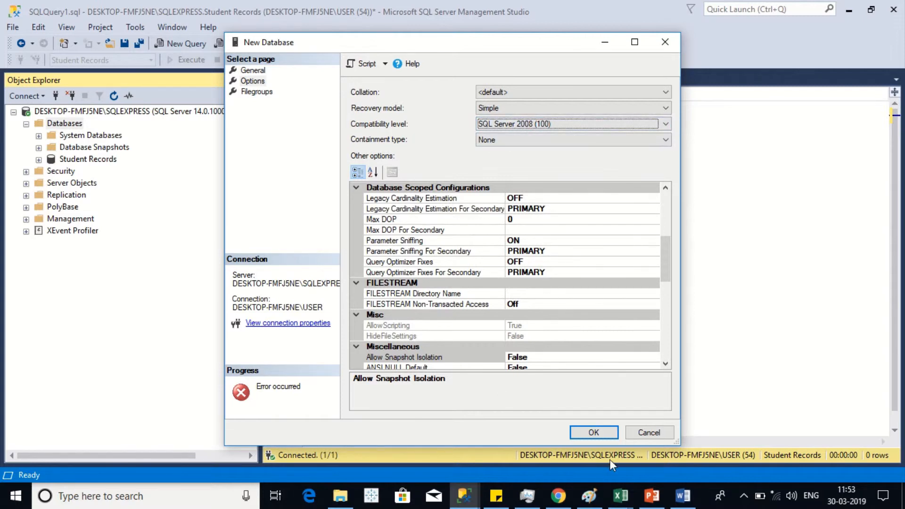
Step: Create the Student Record1 database and expand it and its Tables folder in Object Explorer
{"action": "left_click", "coordinate": [607, 435]}
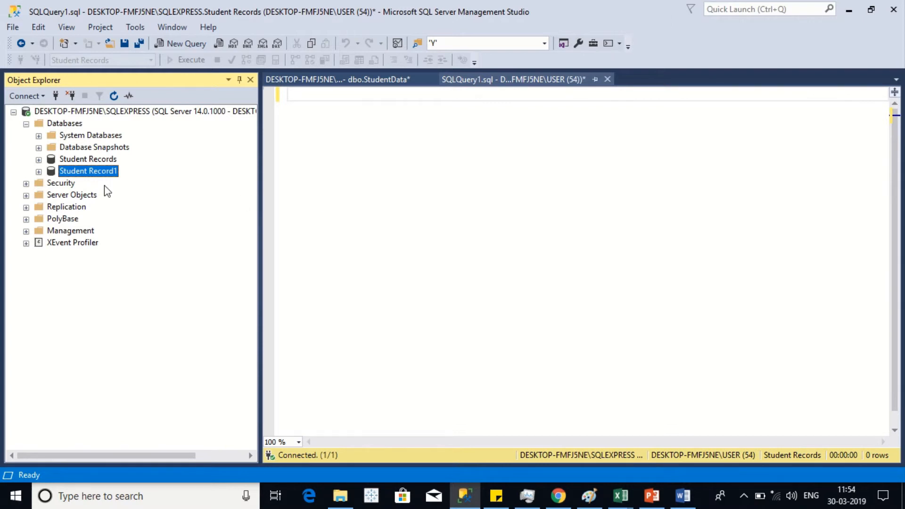
{"action": "left_click", "coordinate": [39, 160]}
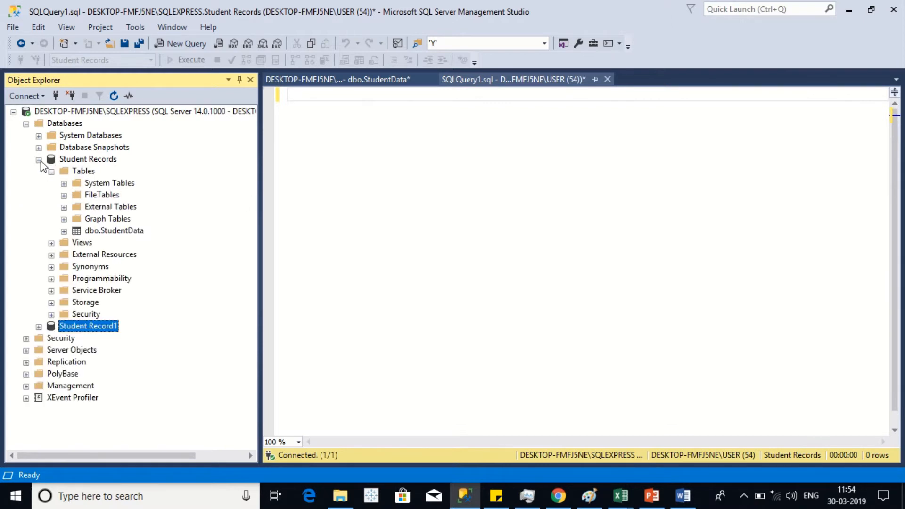
{"action": "left_click", "coordinate": [39, 161]}
{"action": "left_click", "coordinate": [39, 172]}
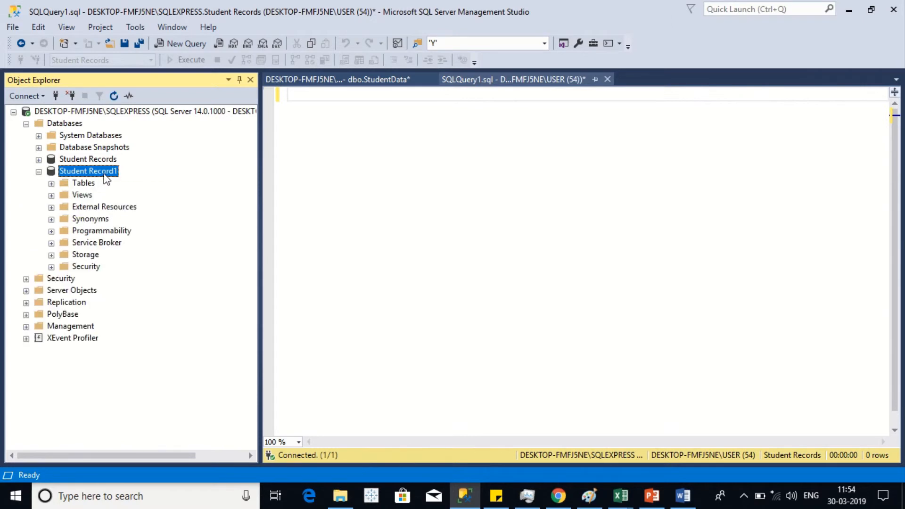
{"action": "left_click", "coordinate": [52, 184]}
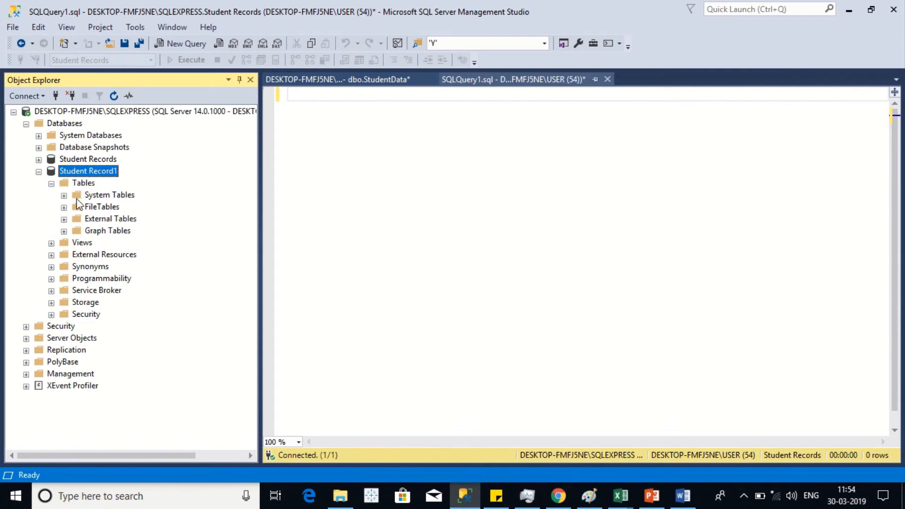
Step: Start a new table in Student Record1 with FirstName and Surname columns
{"action": "right_click", "coordinate": [84, 183]}
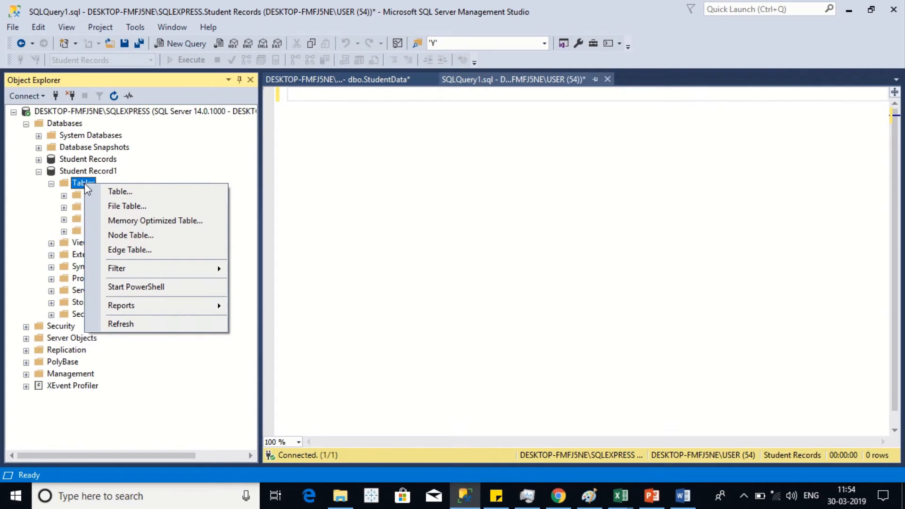
{"action": "left_click", "coordinate": [133, 192]}
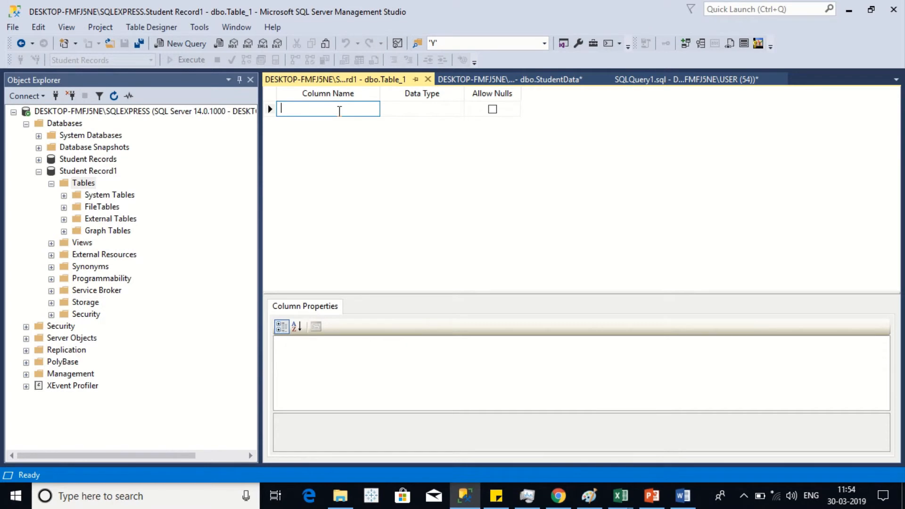
{"action": "type", "text": "FirstName"}
{"action": "key", "text": "Tab"}
{"action": "key", "text": "Tab"}
{"action": "key", "text": "Tab"}
{"action": "type", "text": "Surname"}
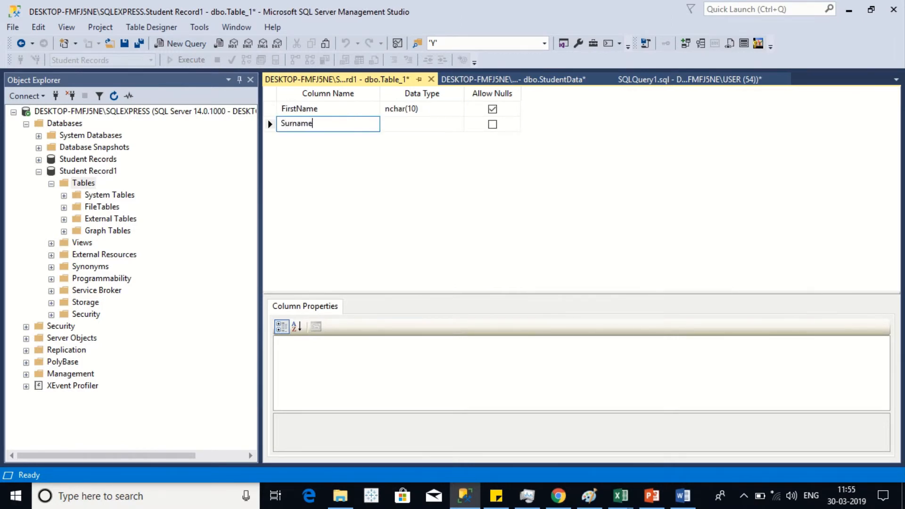
{"action": "key", "text": "Tab"}
{"action": "key", "text": "Tab"}
{"action": "key", "text": "Tab"}
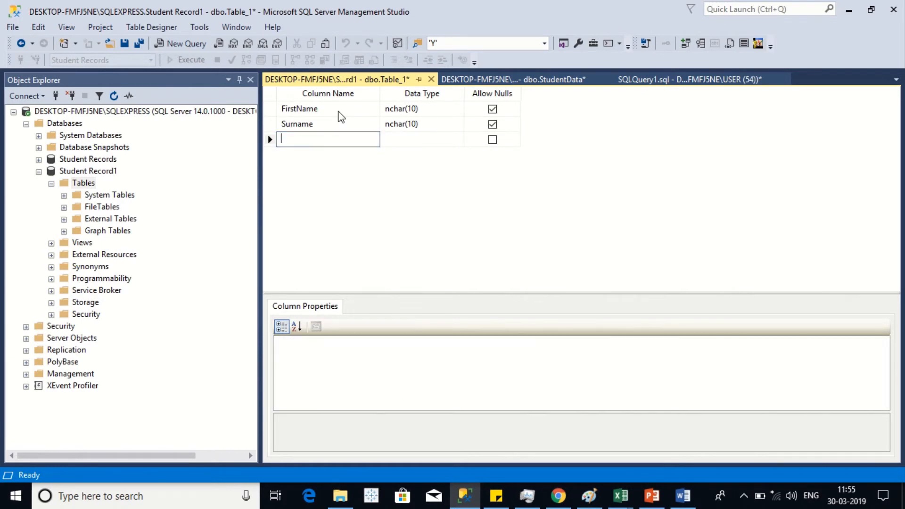
Step: Add DOB and Class columns, keeping nchar(10) and Allow Nulls
{"action": "key", "text": "alt"}
{"action": "left_click", "coordinate": [323, 138]}
{"action": "type", "text": "DOB"}
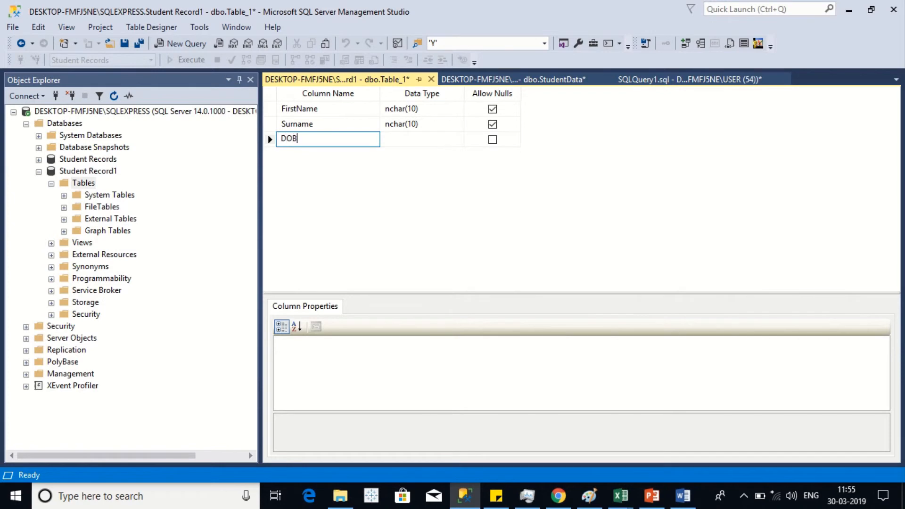
{"action": "key", "text": "Tab"}
{"action": "key", "text": "Tab"}
{"action": "key", "text": "Tab"}
{"action": "type", "text": "C"}
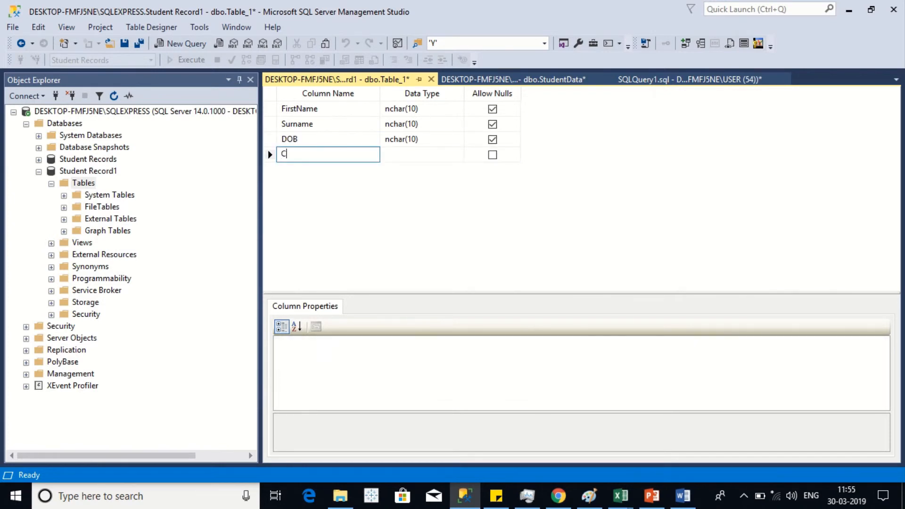
{"action": "type", "text": "lass"}
{"action": "key", "text": "Tab"}
{"action": "key", "text": "Tab"}
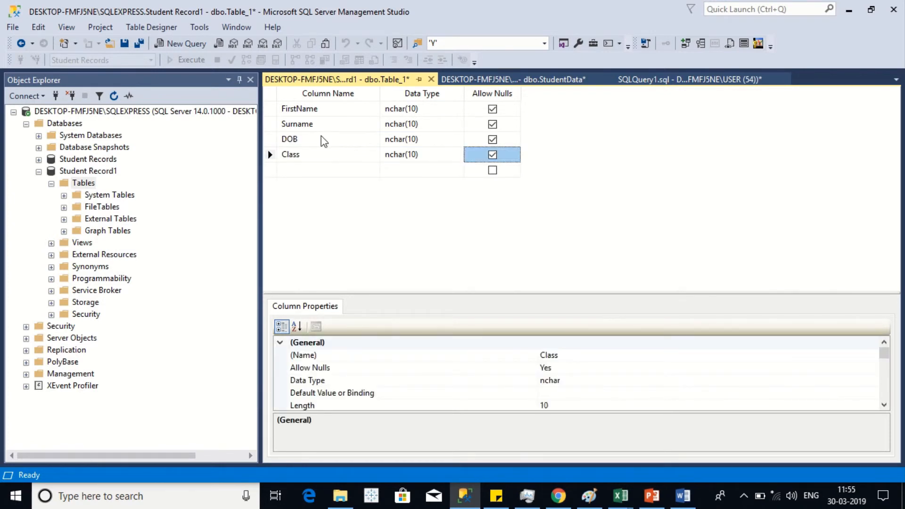
{"action": "key", "text": "Tab"}
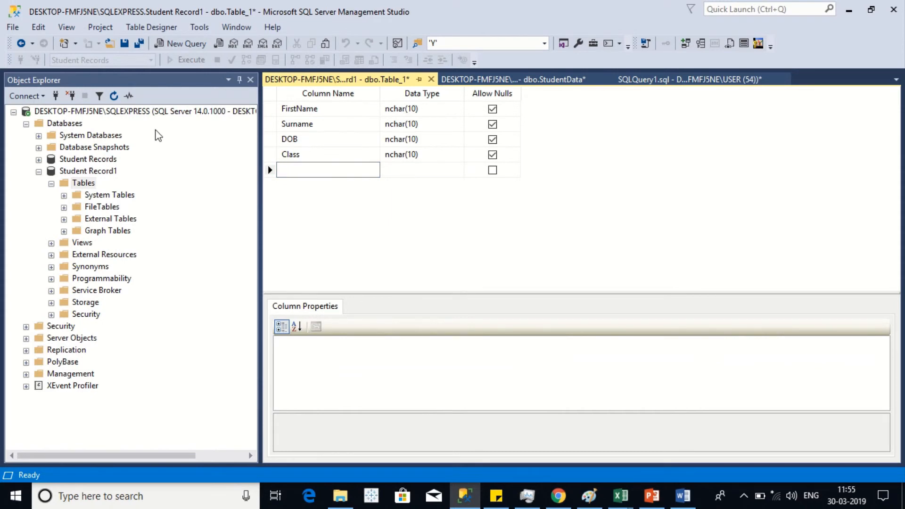
Step: Save the new table under the name 'StudentData'
{"action": "left_click", "coordinate": [14, 28]}
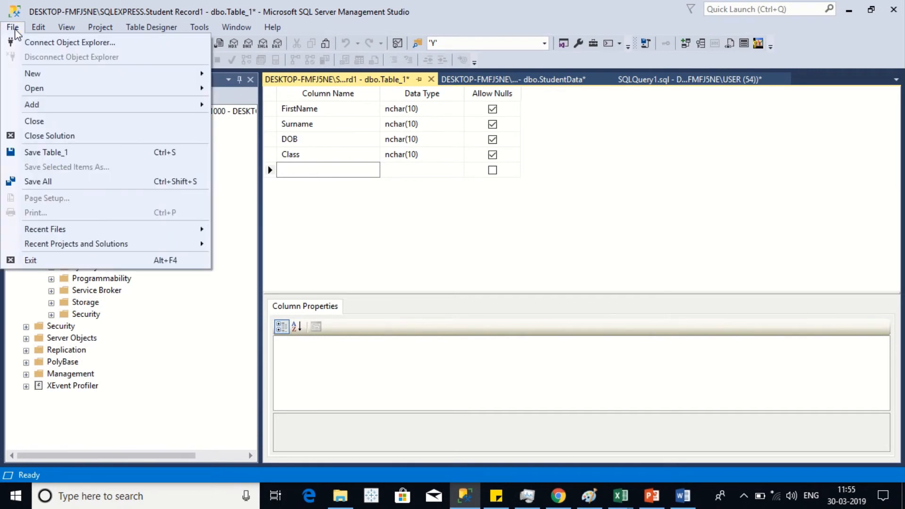
{"action": "left_click", "coordinate": [46, 152]}
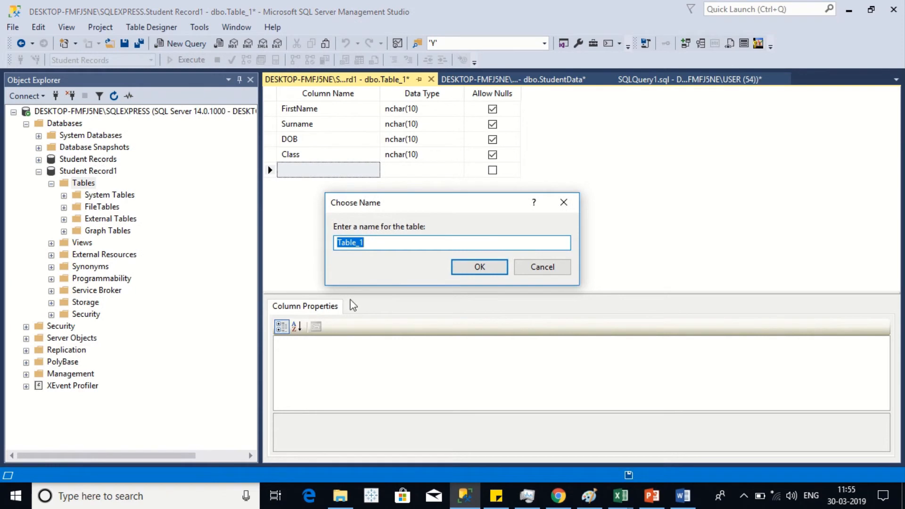
{"action": "left_click", "coordinate": [397, 243]}
{"action": "double_click", "coordinate": [397, 243]}
{"action": "type", "text": "Su"}
{"action": "key", "text": "BackSpace"}
{"action": "type", "text": "tude"}
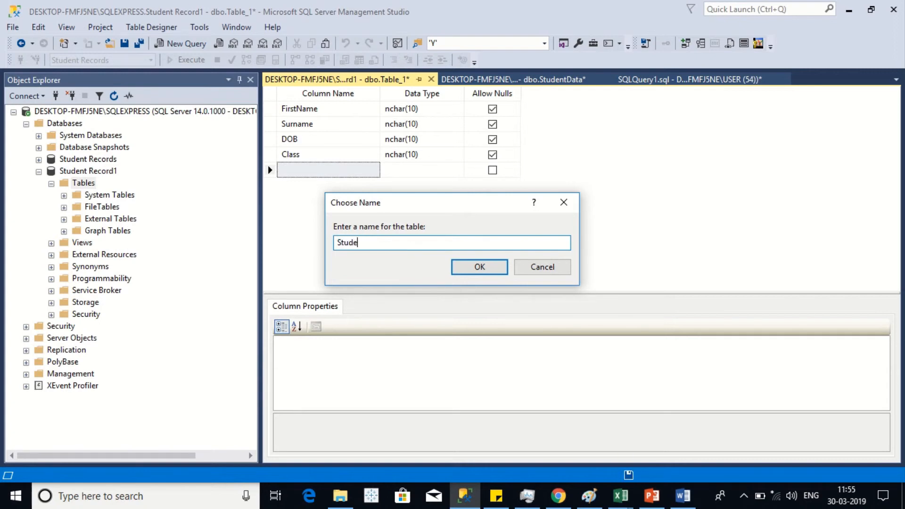
{"action": "type", "text": "ntData"}
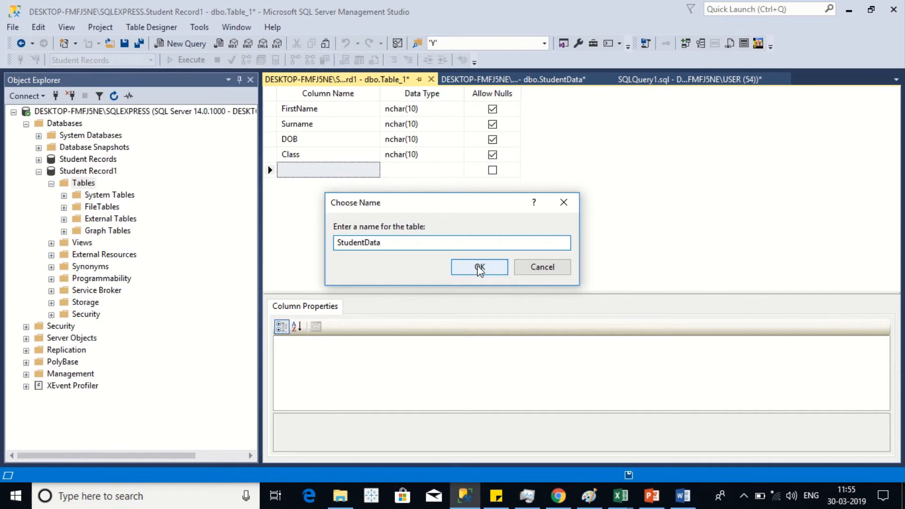
{"action": "left_click", "coordinate": [477, 267]}
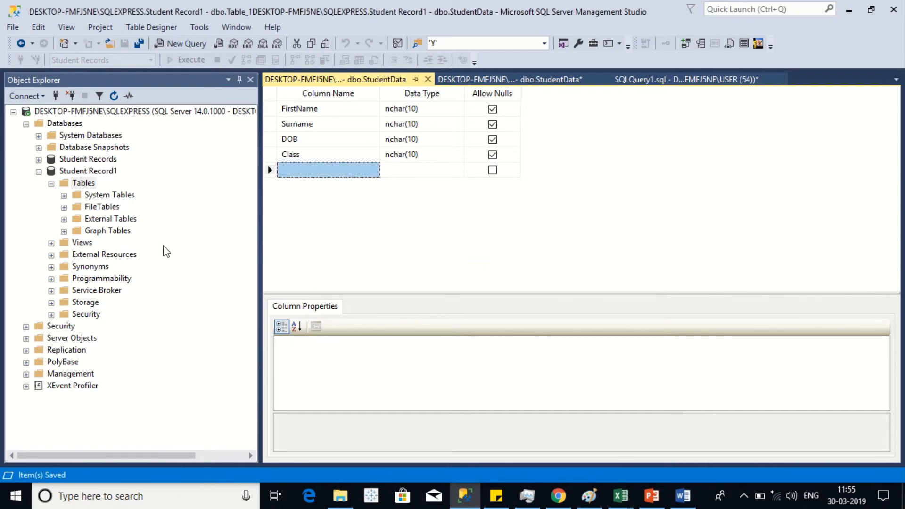
{"action": "left_click", "coordinate": [99, 180]}
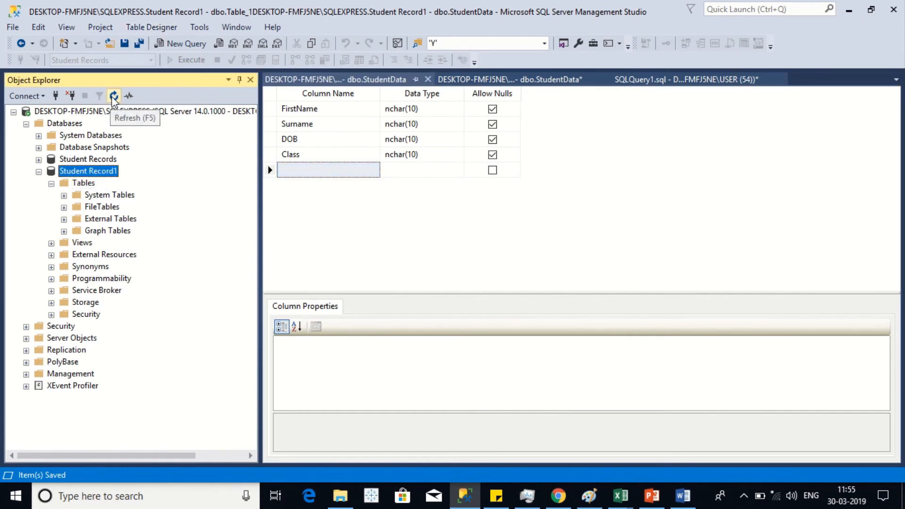
Step: Refresh Student Record1 and expand Tables to reveal dbo.StudentData
{"action": "left_click", "coordinate": [114, 96]}
{"action": "key", "text": "F2"}
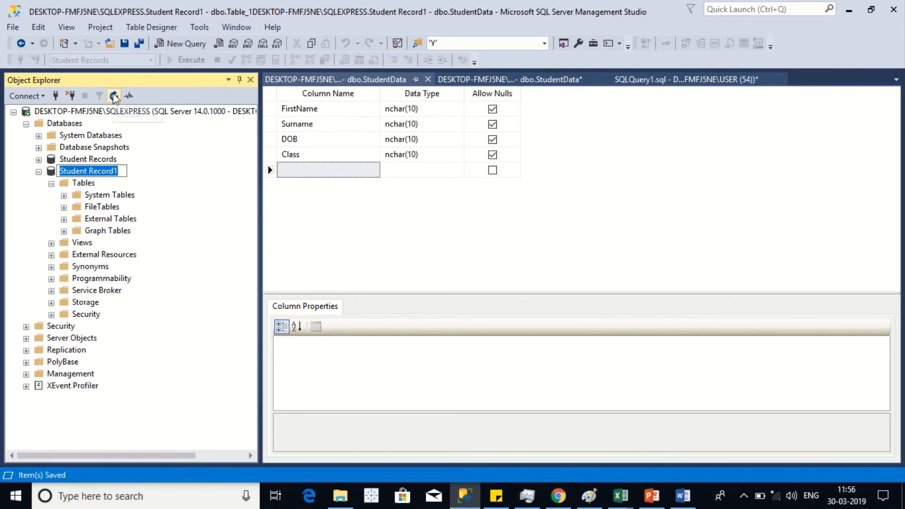
{"action": "left_click", "coordinate": [114, 97]}
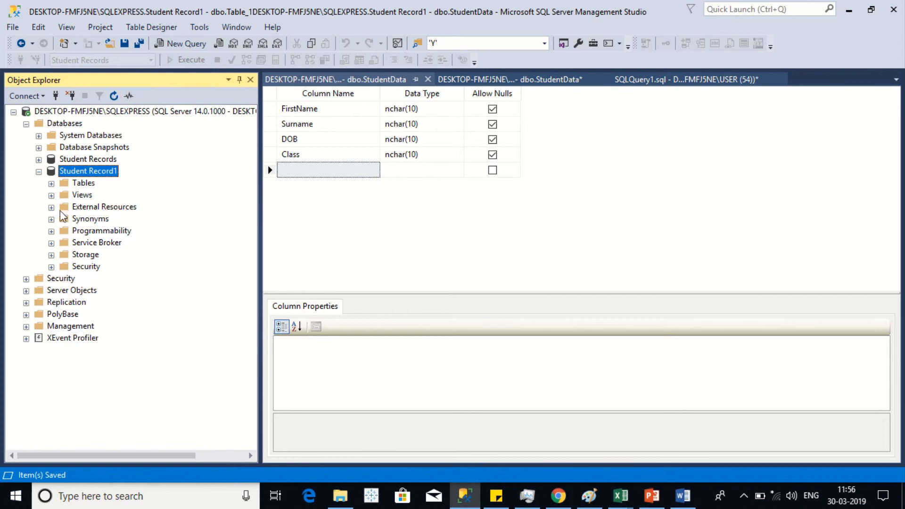
{"action": "left_click", "coordinate": [52, 184]}
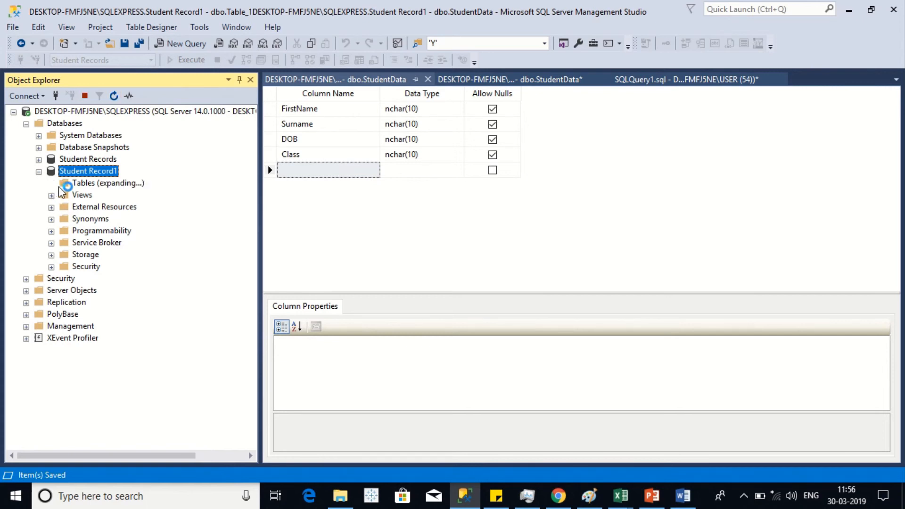
{"action": "left_click", "coordinate": [133, 245]}
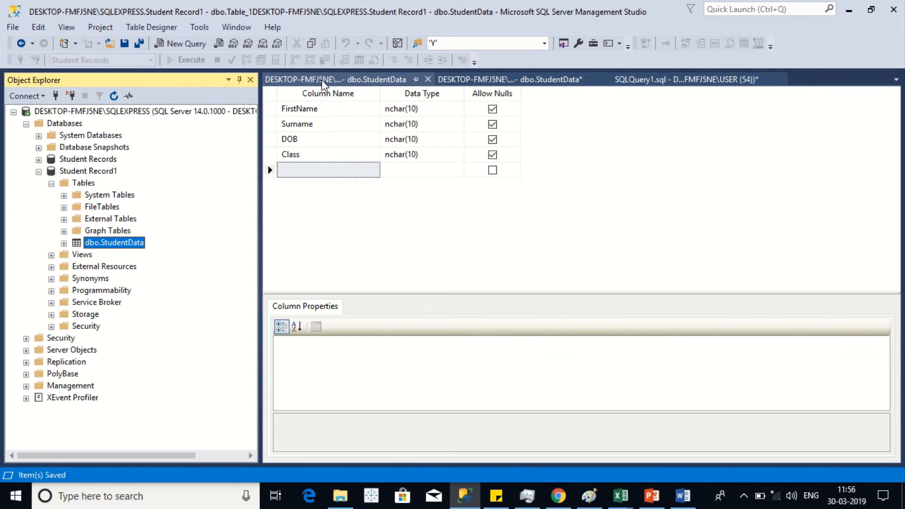
{"action": "right_click", "coordinate": [121, 241]}
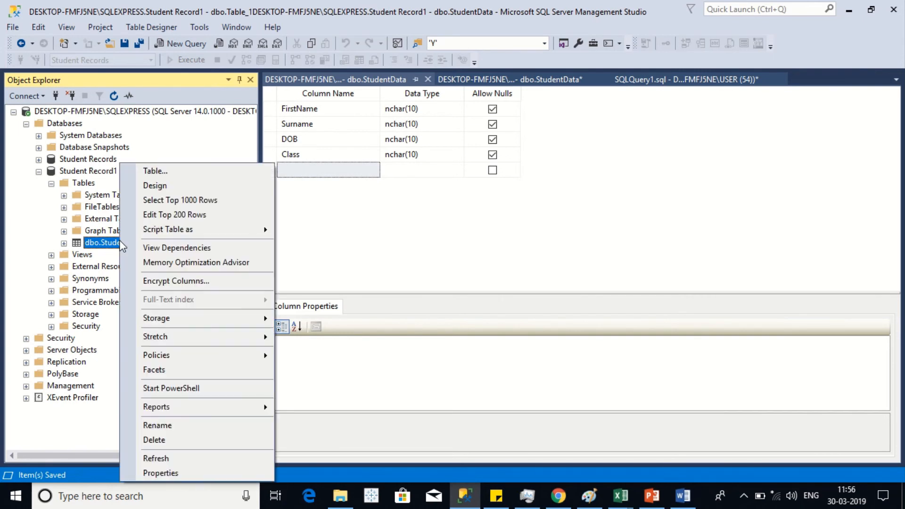
Step: Open StudentData's rows for editing and enter the student's first name
{"action": "left_click", "coordinate": [179, 215]}
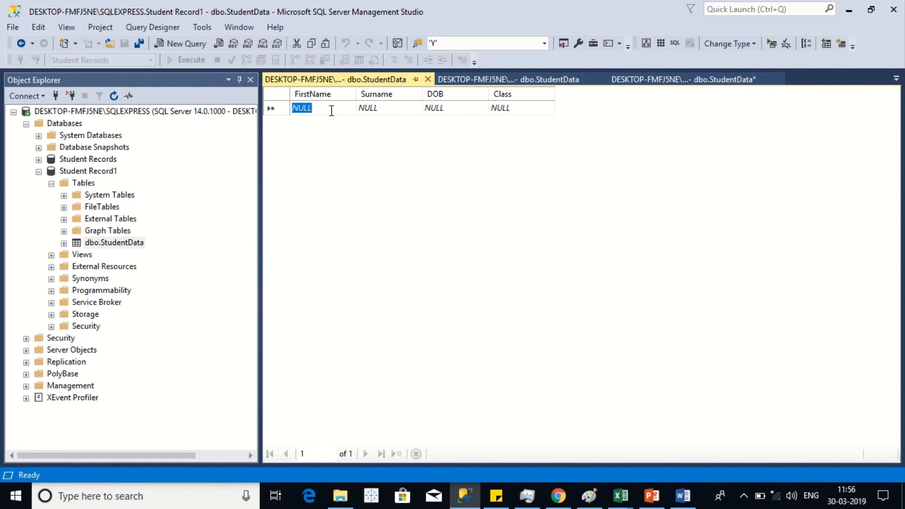
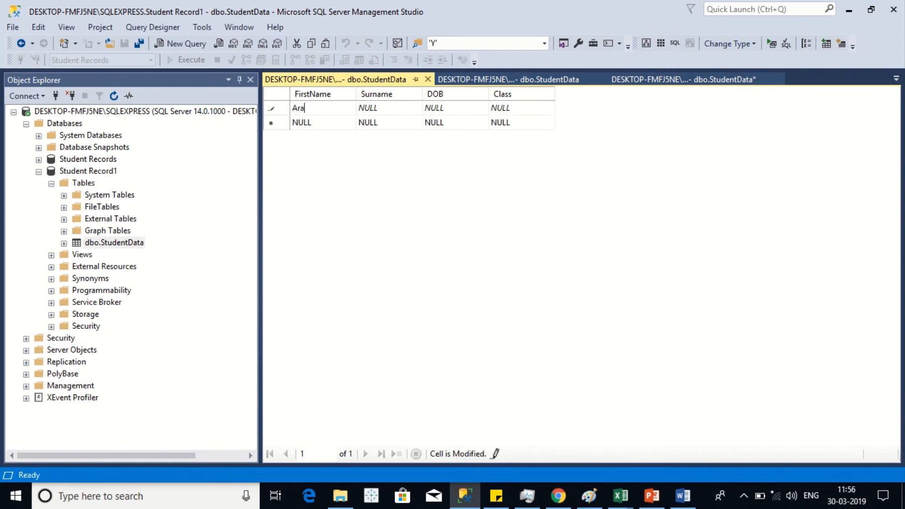
{"action": "key", "text": "Tab"}
{"action": "key", "text": "Tab"}
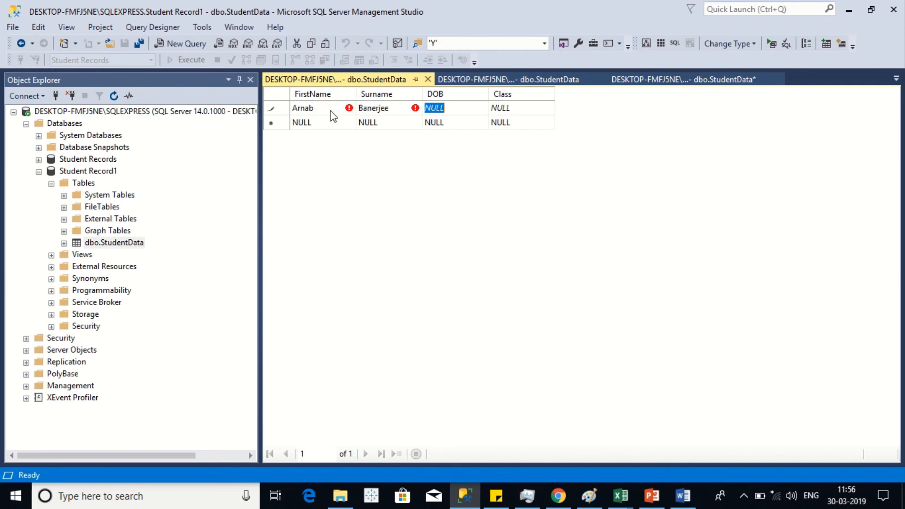
{"action": "type", "text": "2212"}
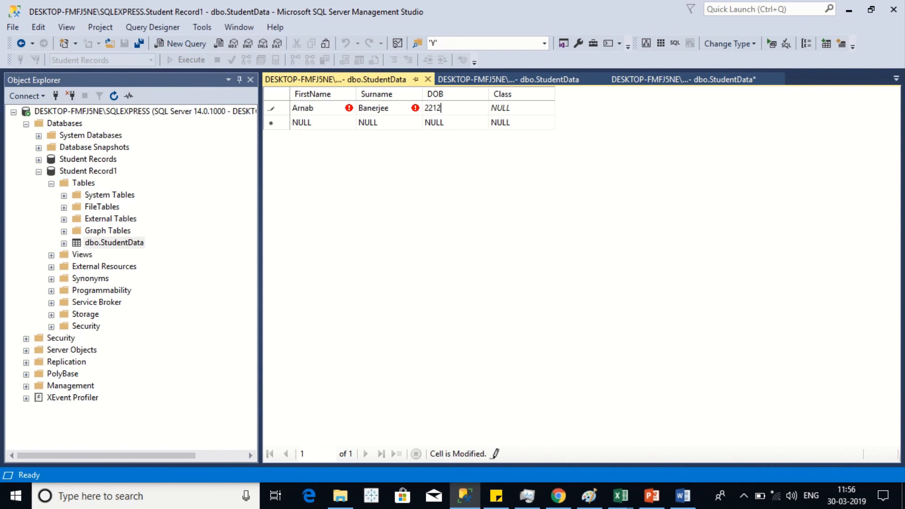
{"action": "type", "text": "1982"}
{"action": "key", "text": "Tab"}
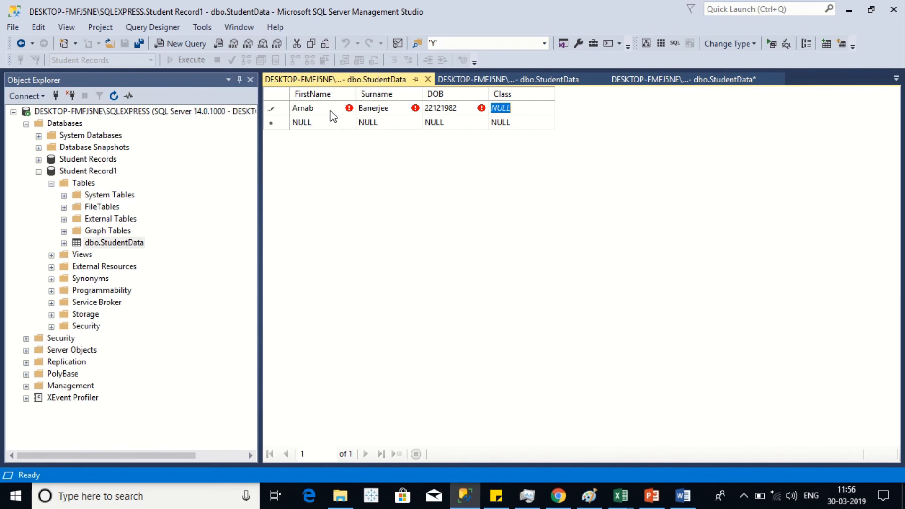
{"action": "type", "text": "7"}
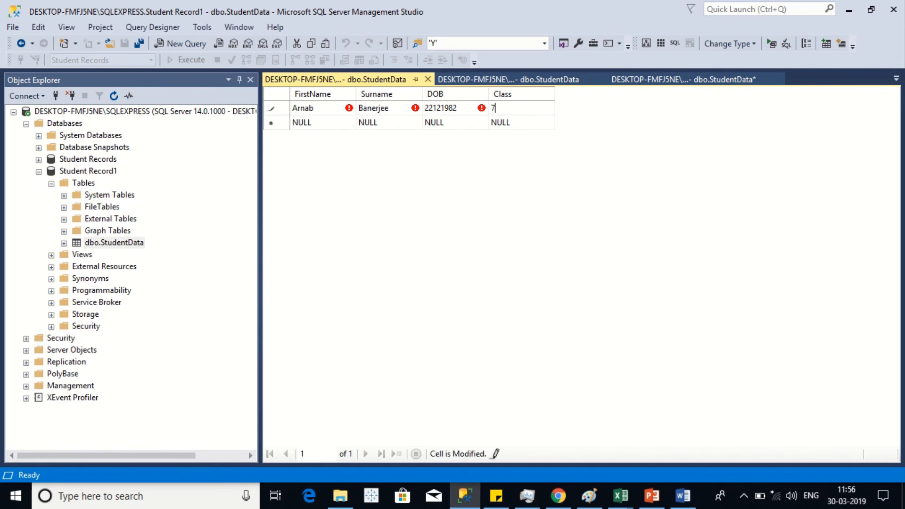
{"action": "left_click", "coordinate": [499, 123]}
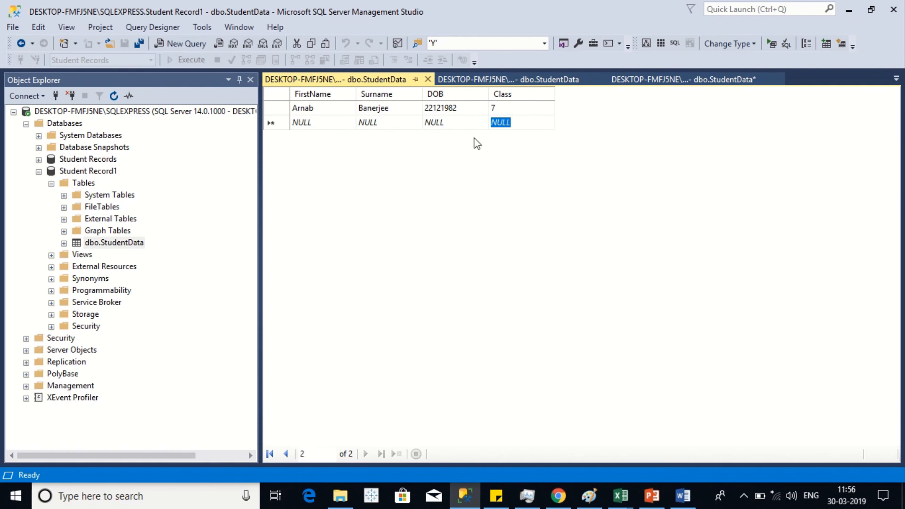
{"action": "left_click", "coordinate": [439, 121]}
{"action": "left_click", "coordinate": [438, 122]}
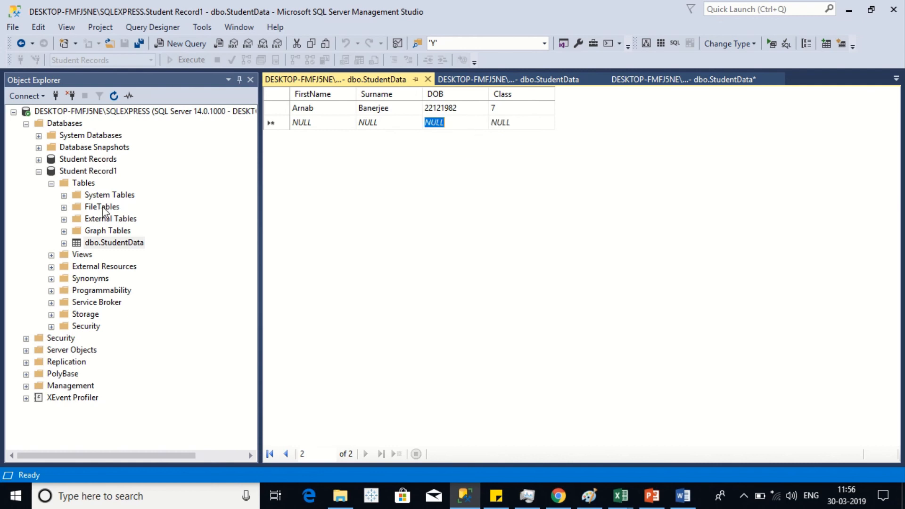
Step: Run Select Top 1000 Rows on dbo.StudentData to display its single saved record
{"action": "right_click", "coordinate": [122, 244]}
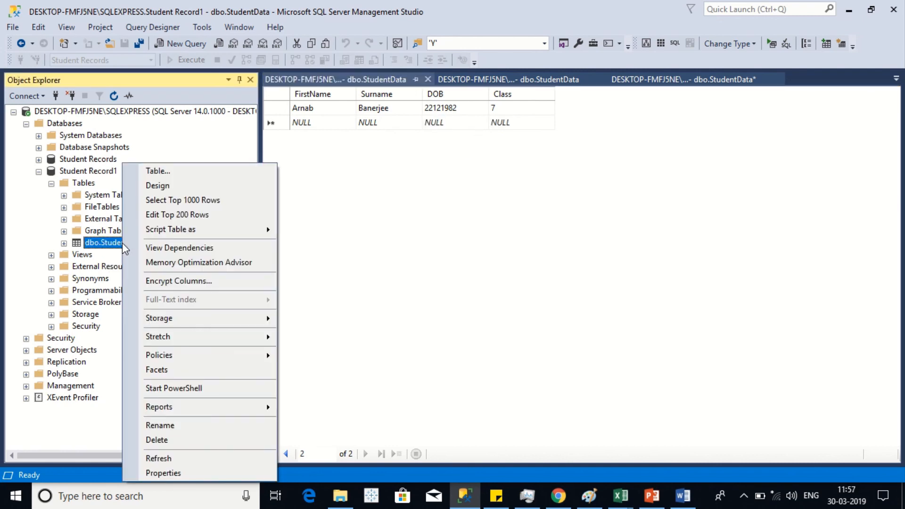
{"action": "left_click", "coordinate": [213, 201]}
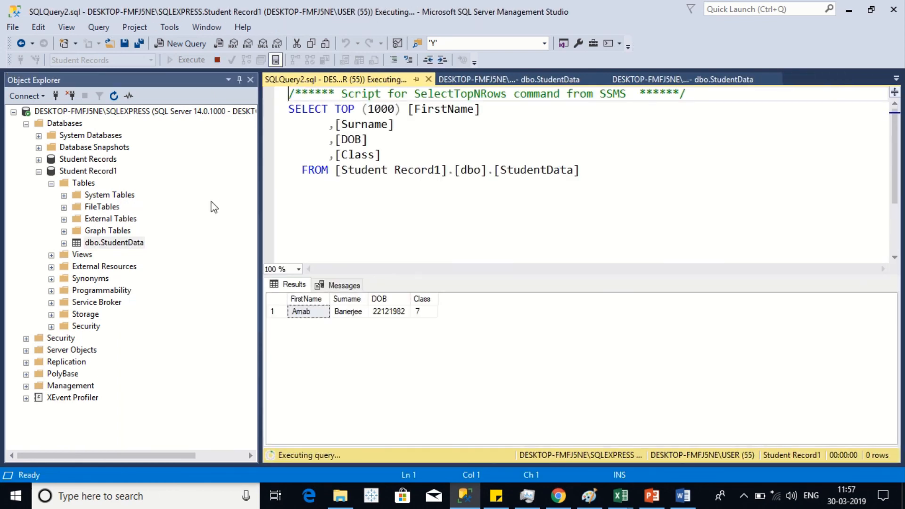